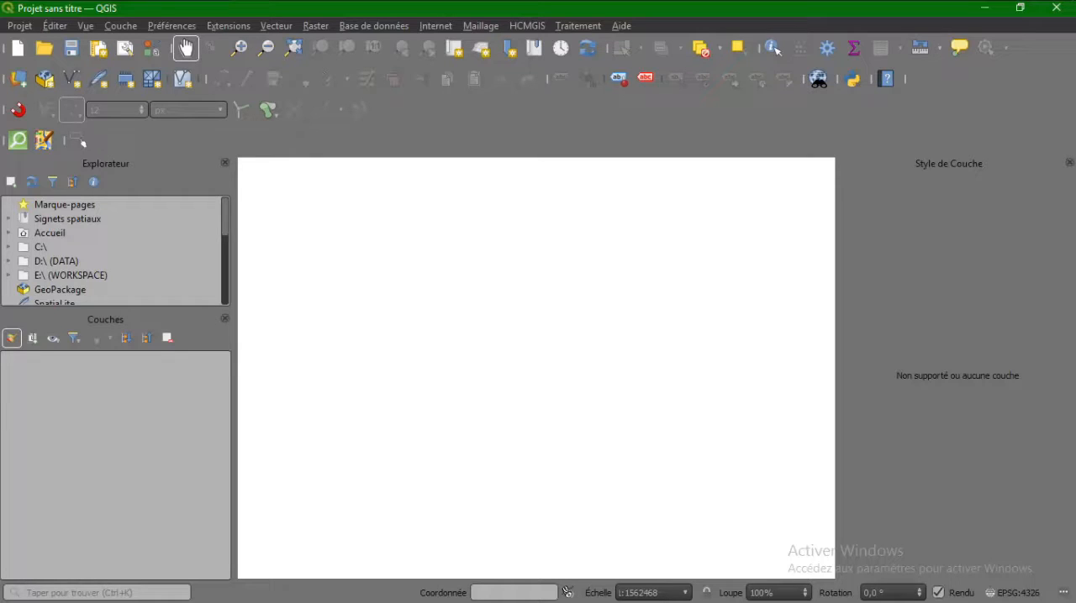
Start adding a vector layer from a file and browse to the folder E:\GREEN CARTO JAM\FORMATION\TCD_shp.
left_click(126, 26)
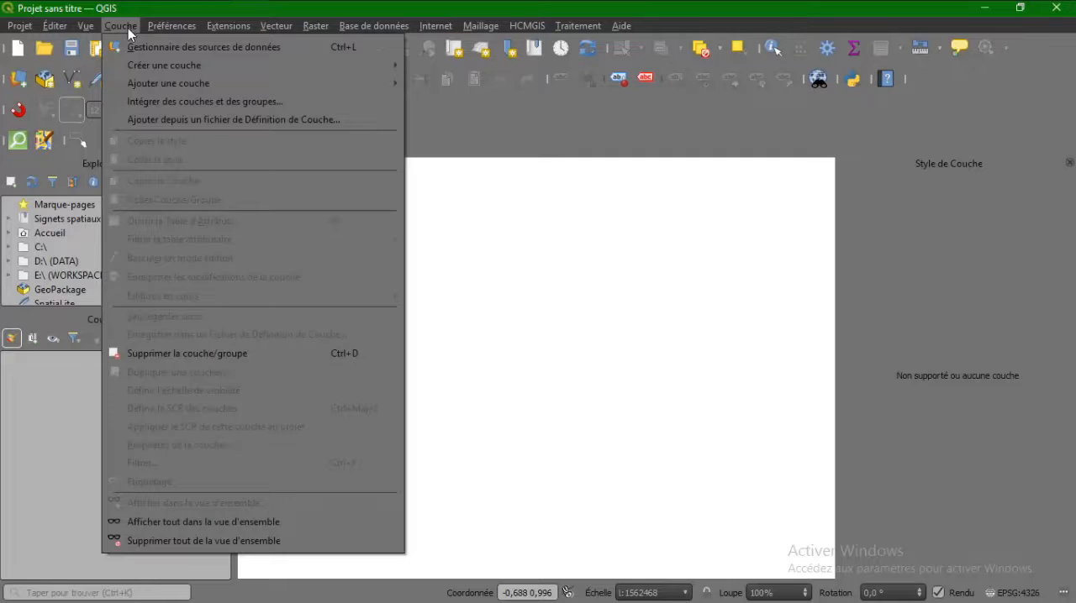
mouse_move(170, 84)
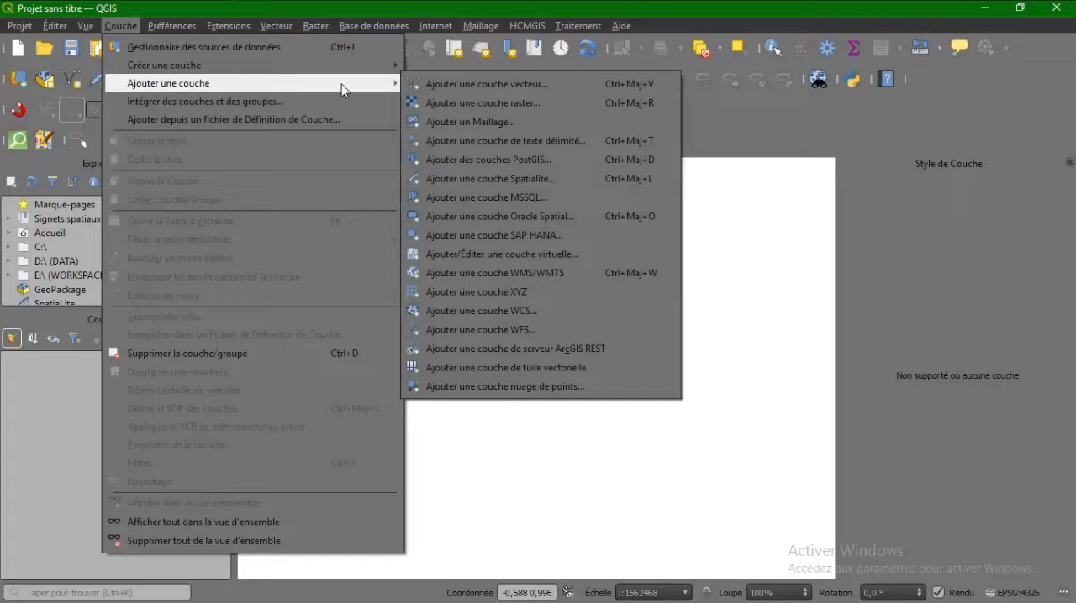
left_click(428, 88)
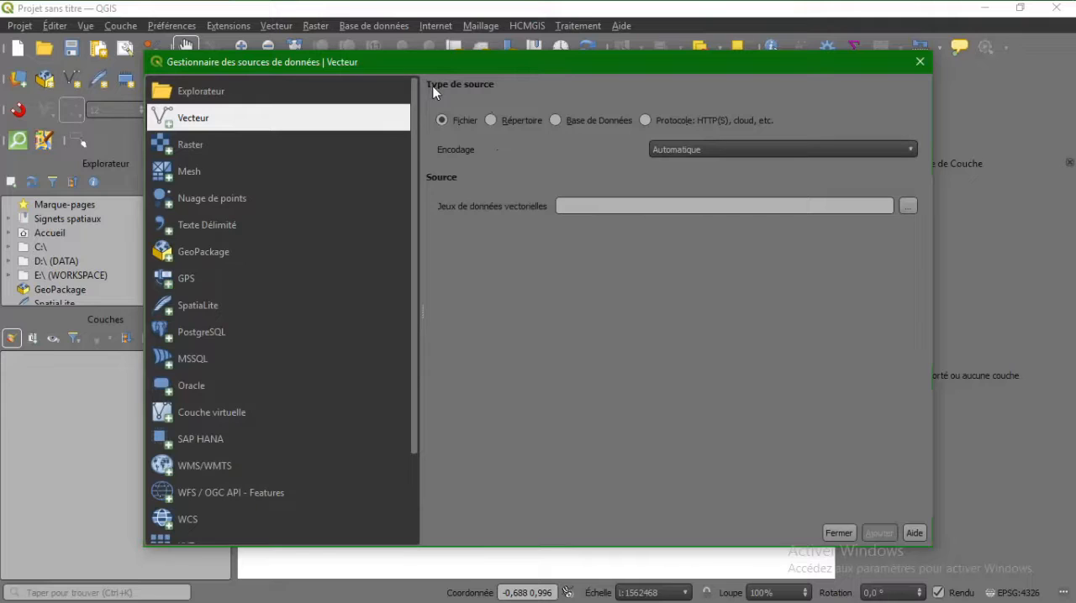
left_click(909, 206)
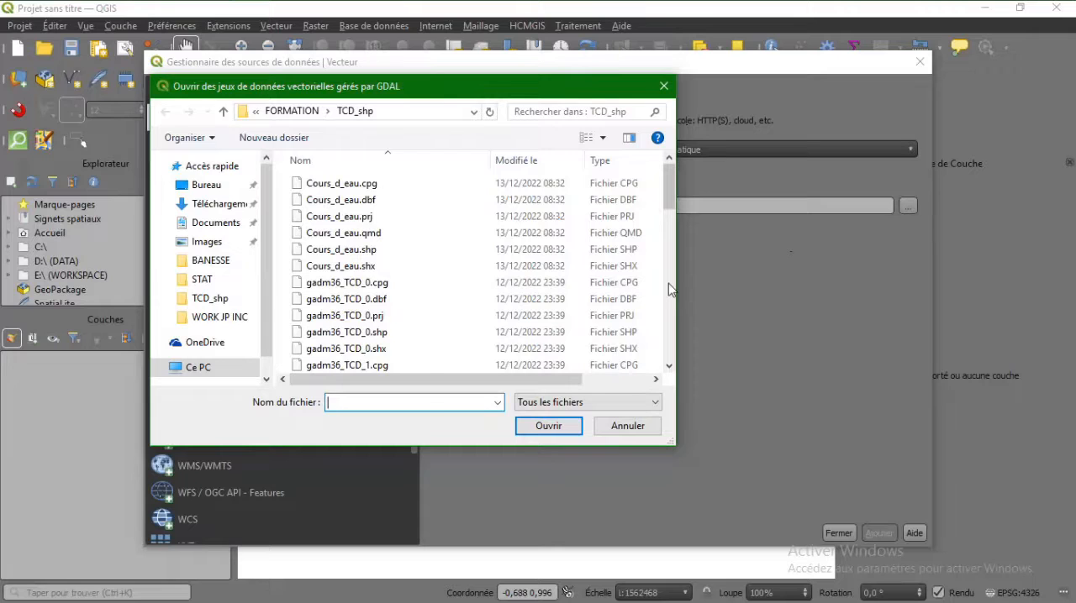
left_click(194, 369)
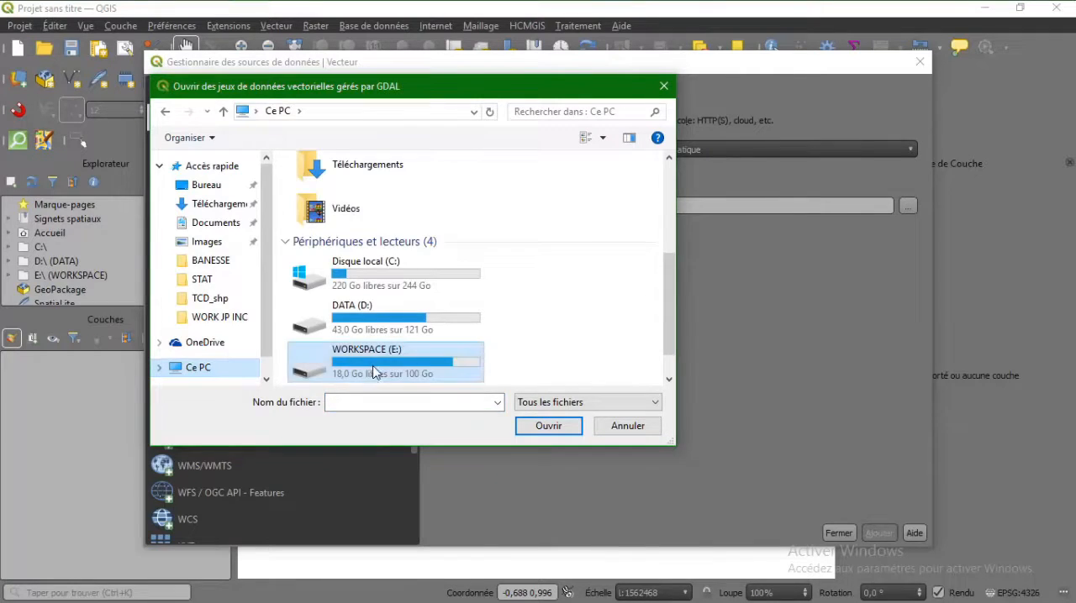
double_click(374, 370)
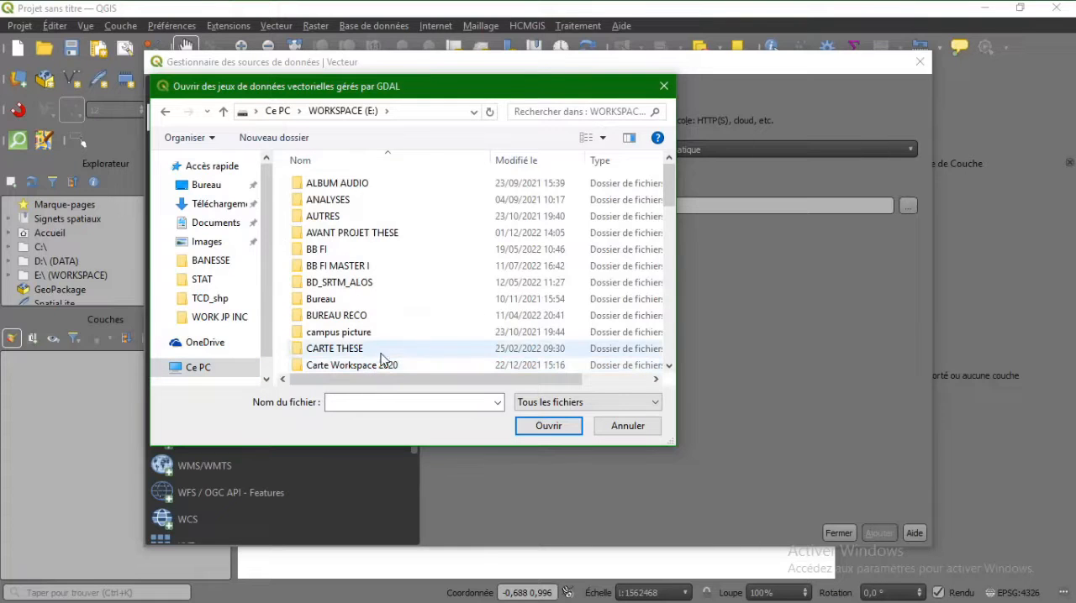
scroll(386, 349, "down", 5)
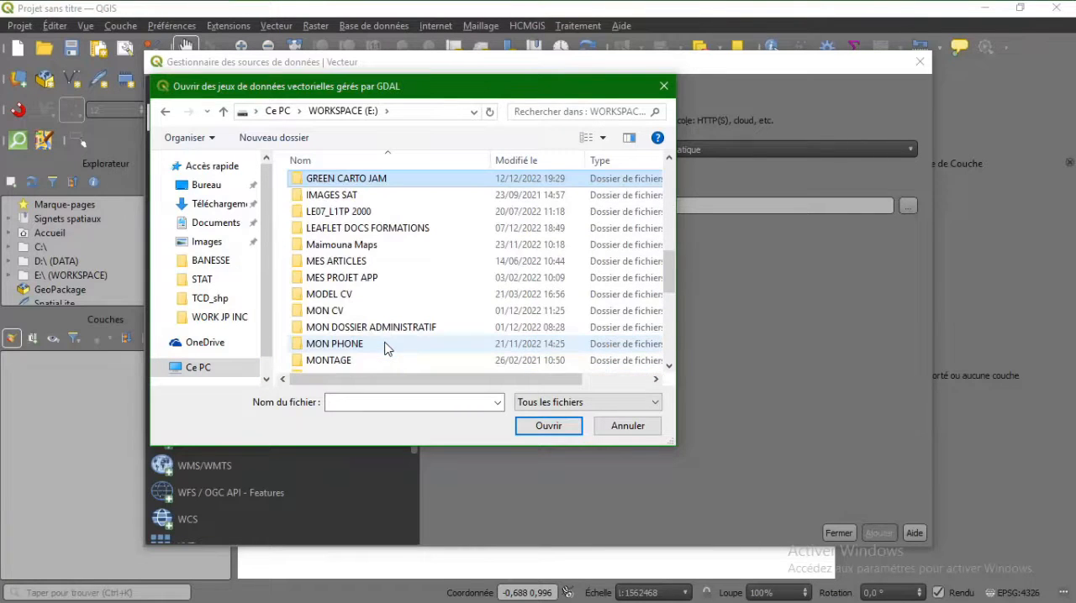
double_click(425, 180)
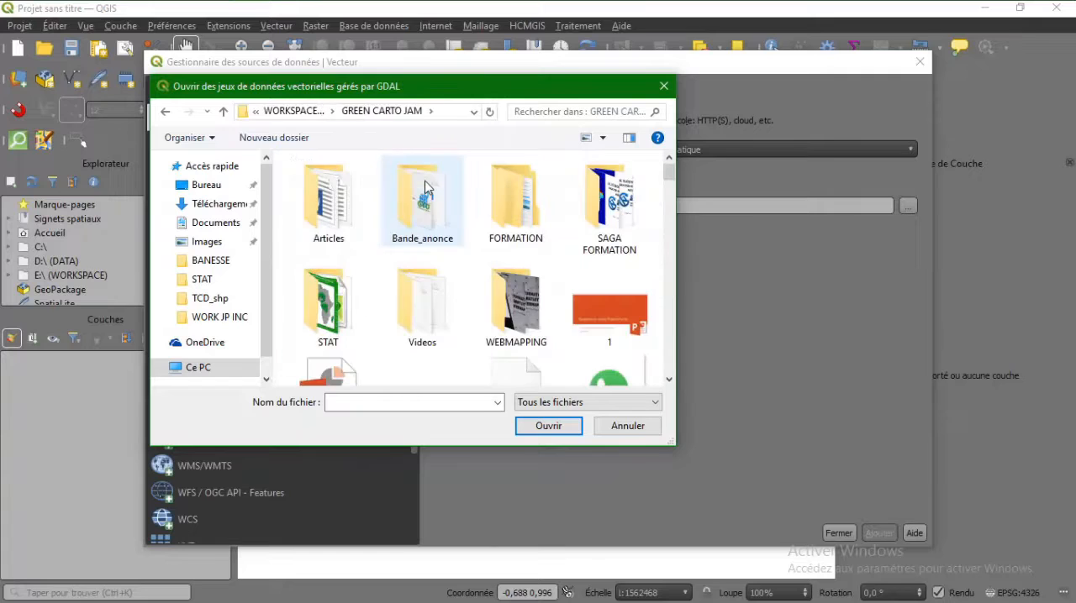
double_click(518, 208)
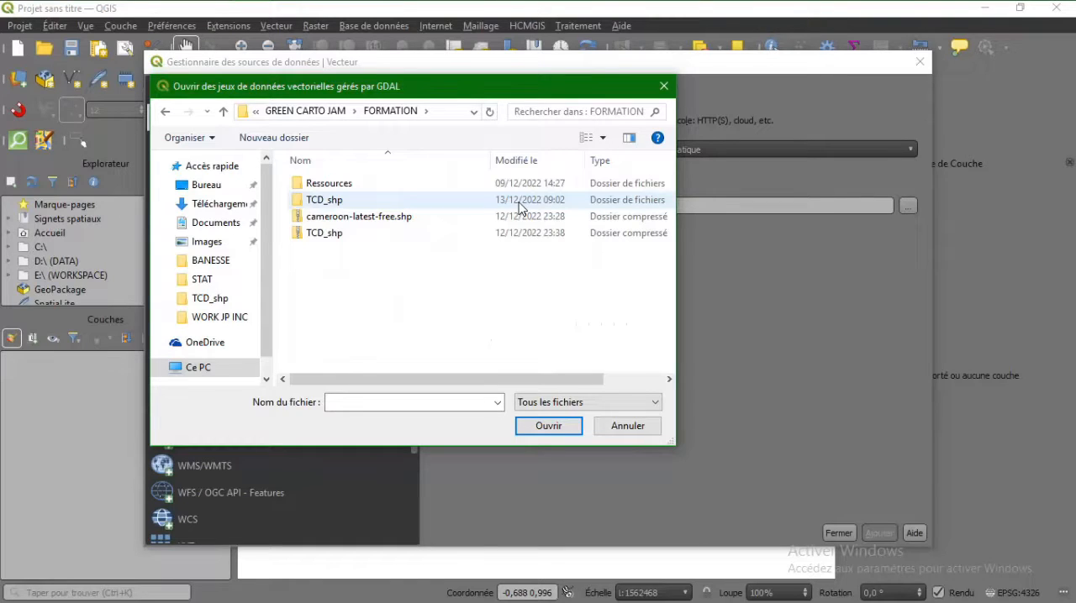
left_click(431, 201)
double_click(431, 202)
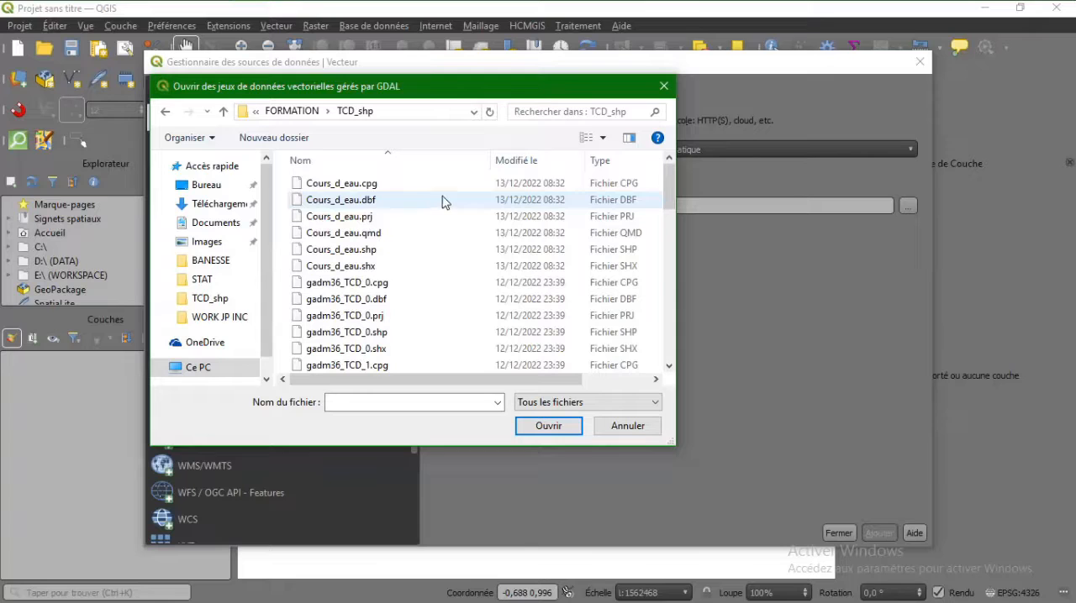
Add the shapefile gadm36_TCD_1.shp from the TCD_shp folder to the map and close the data source manager.
left_click_drag(668, 185, 666, 231)
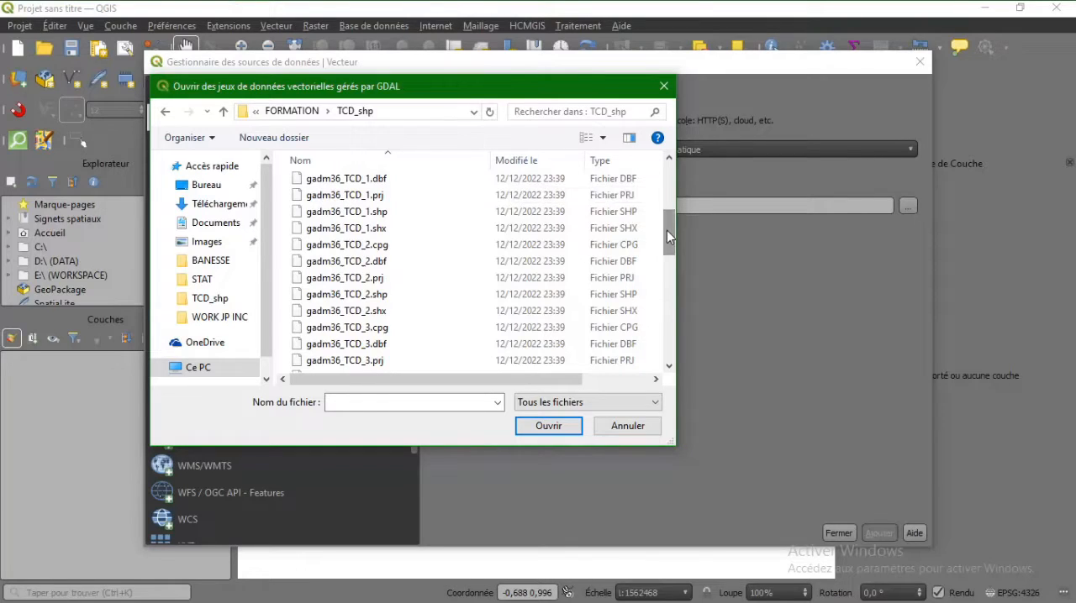
left_click(437, 220)
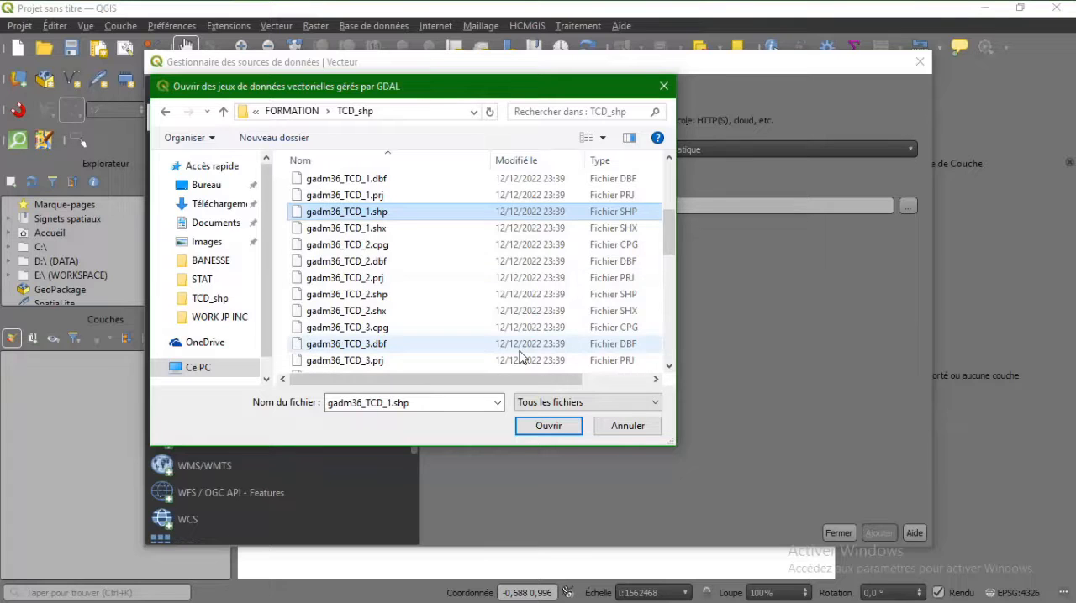
left_click(555, 431)
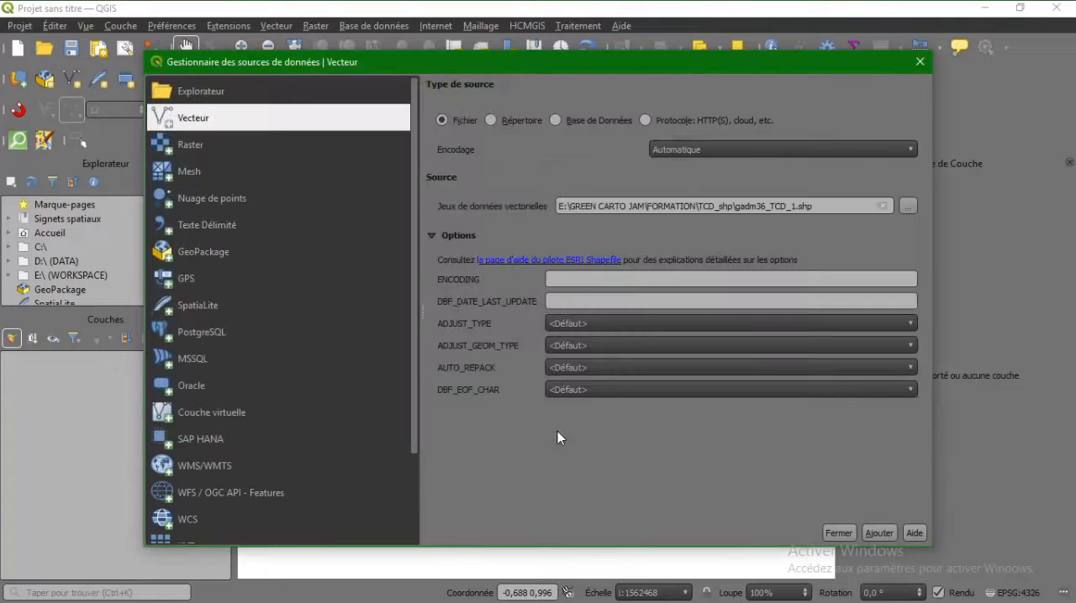
left_click(877, 533)
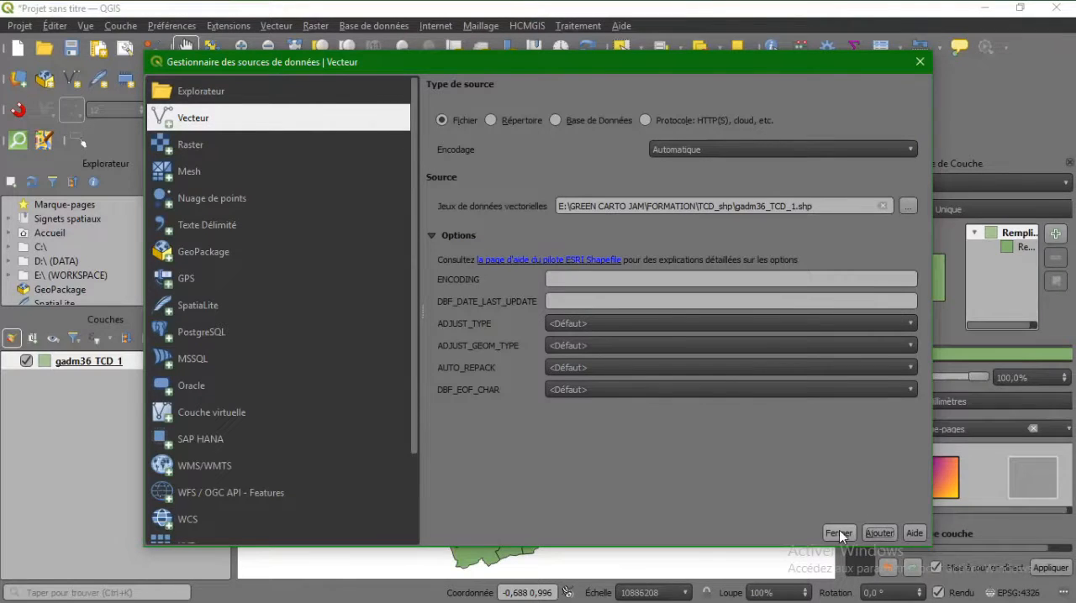
left_click(838, 532)
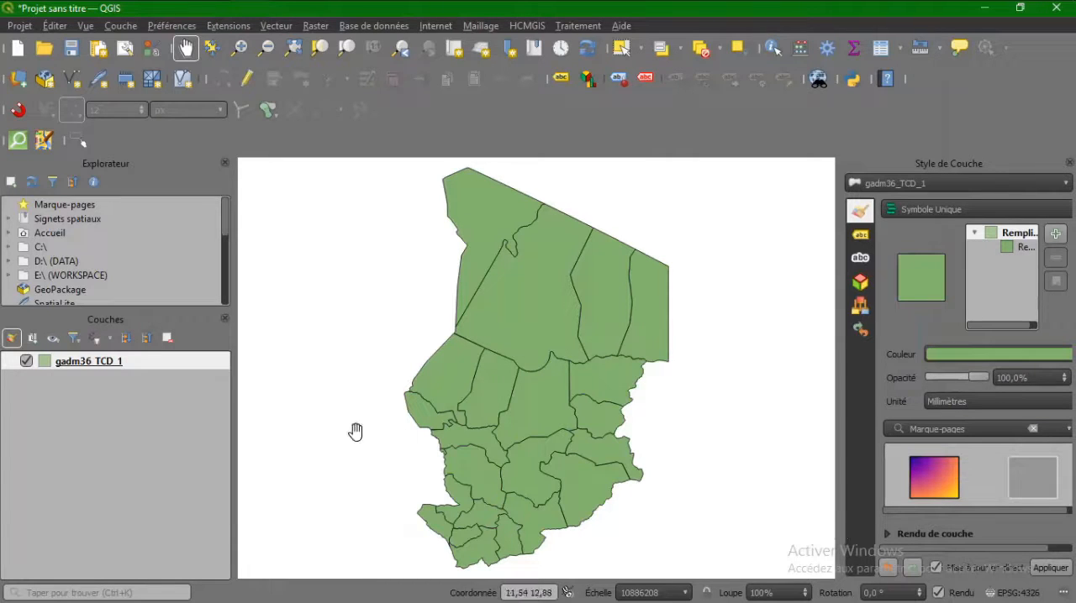
Start exporting all features of the gadm36_TCD_1 layer with GeoPackage as the output format.
right_click(118, 363)
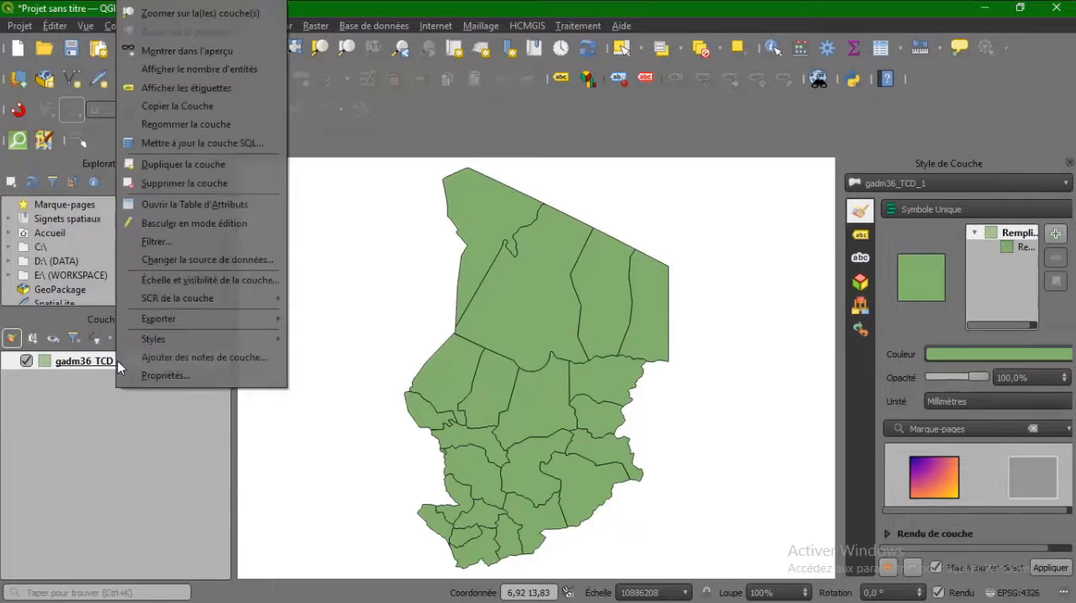
mouse_move(151, 321)
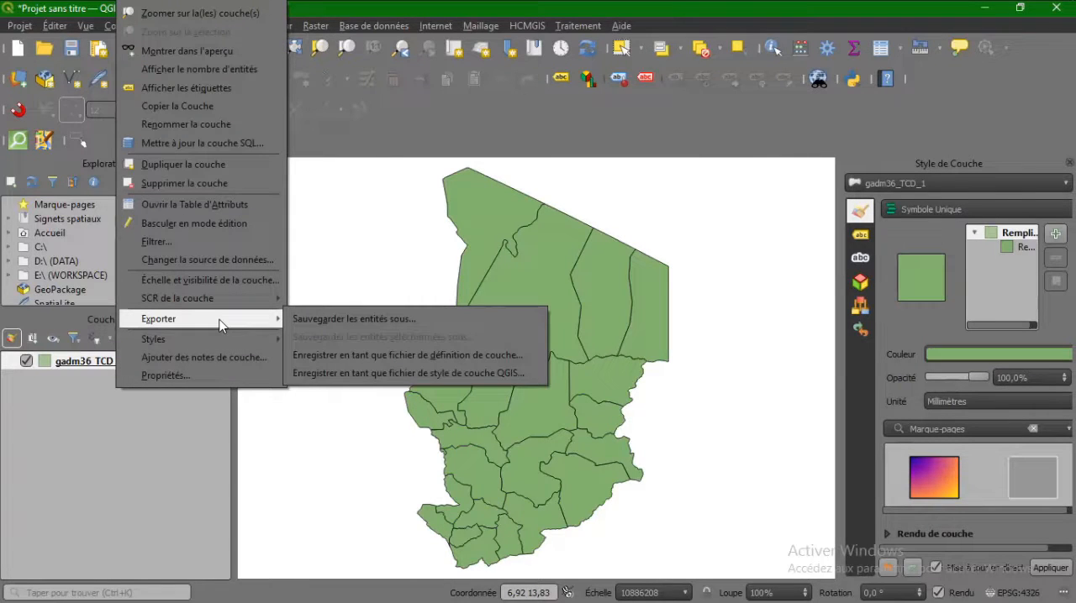
left_click(302, 319)
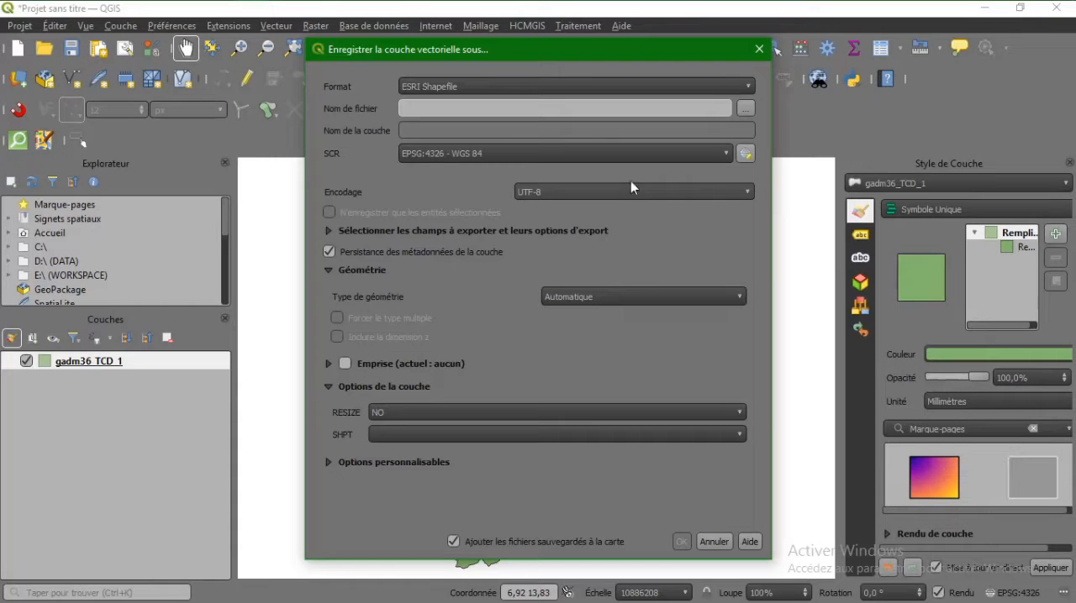
left_click(730, 85)
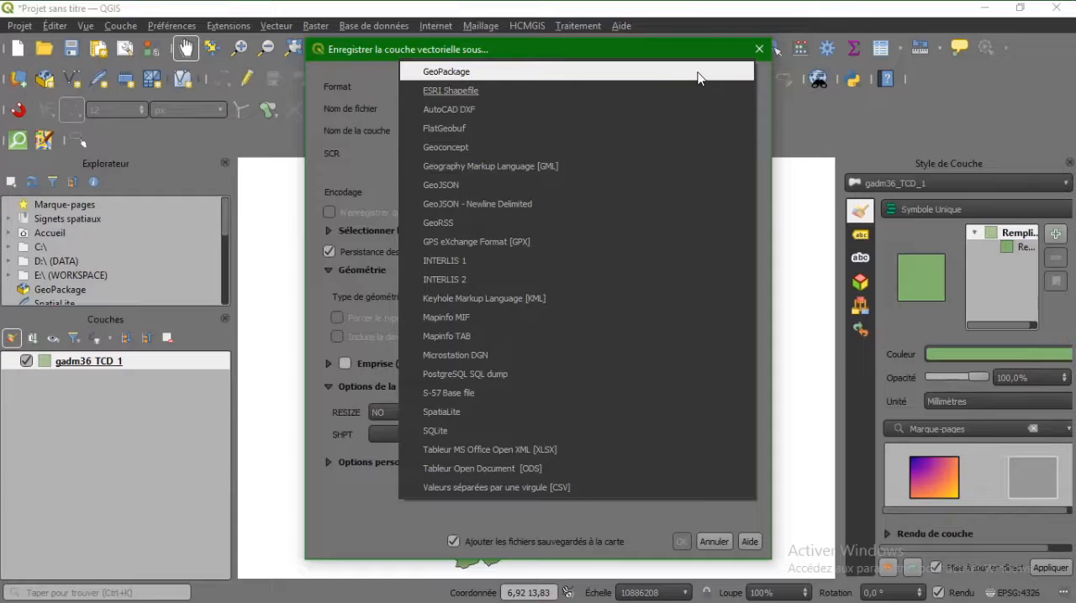
left_click(698, 77)
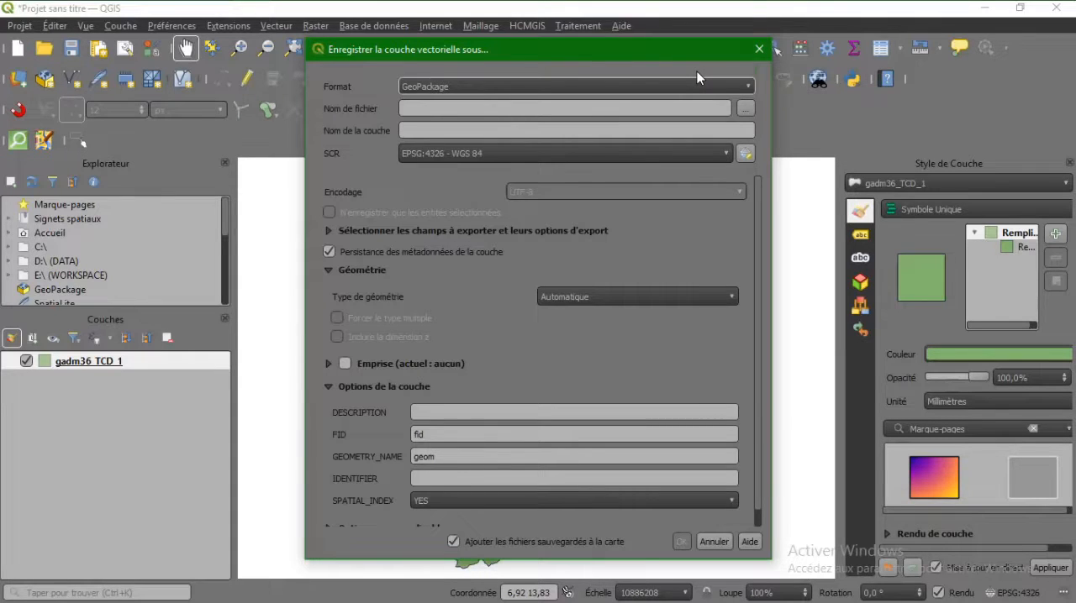
Name the output file Subdivision in the TCD_shp folder and export the layer, adding it to the map.
left_click(746, 109)
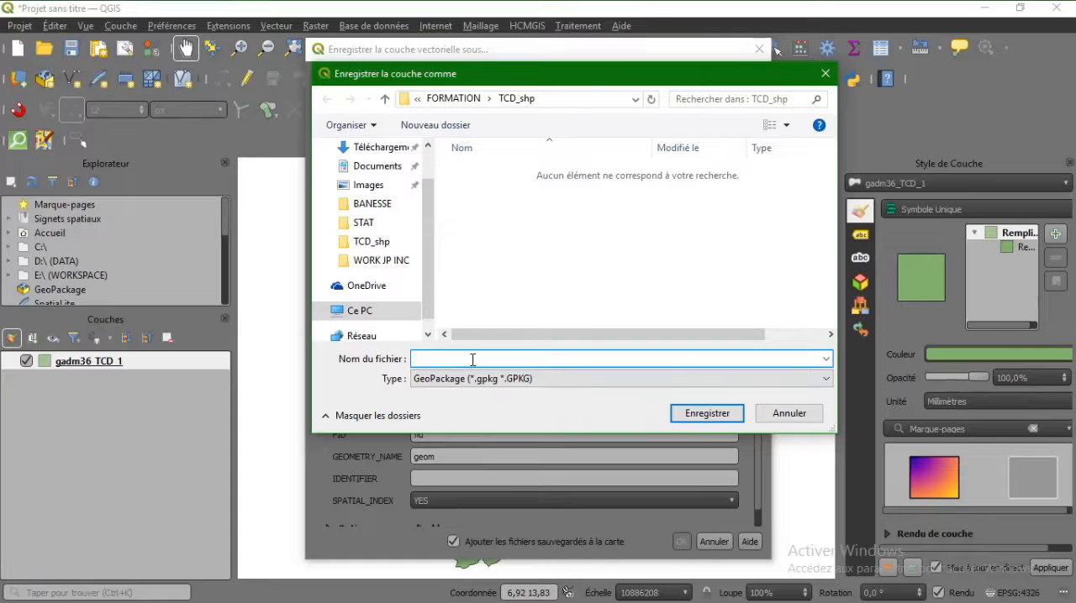
type("Subdivision")
left_click(687, 417)
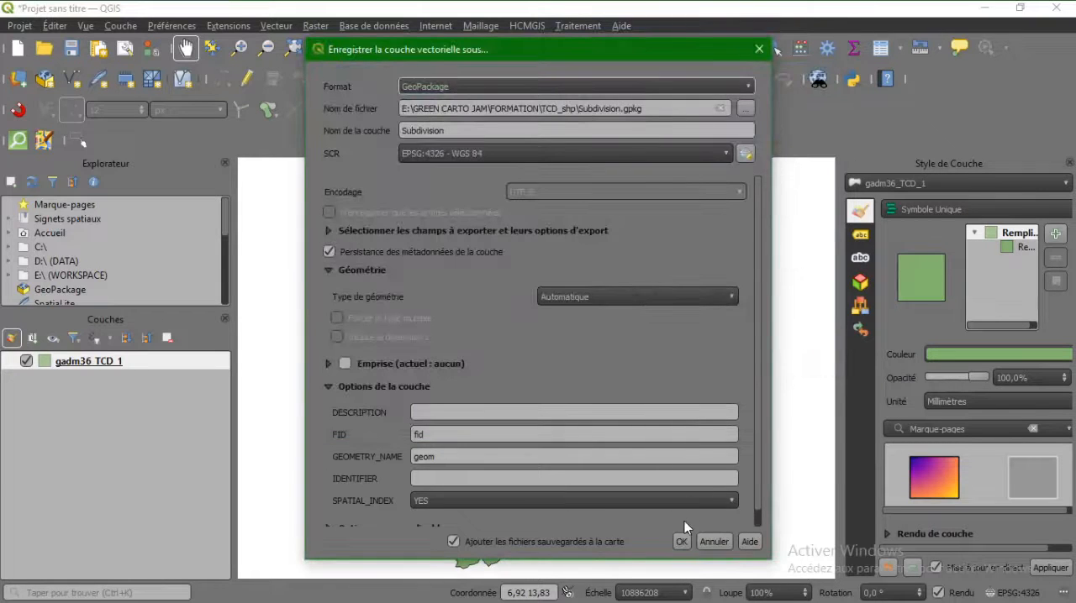
left_click(681, 541)
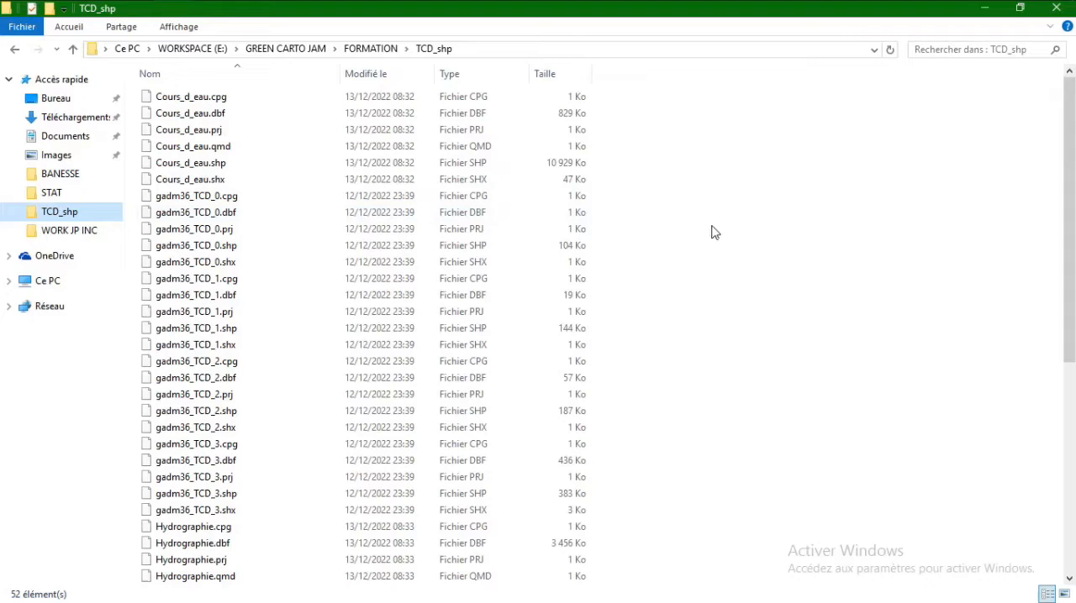
Locate Subdivision.gpkg in the TCD_shp folder in File Explorer, examine its entry, and return to QGIS.
left_click(436, 317)
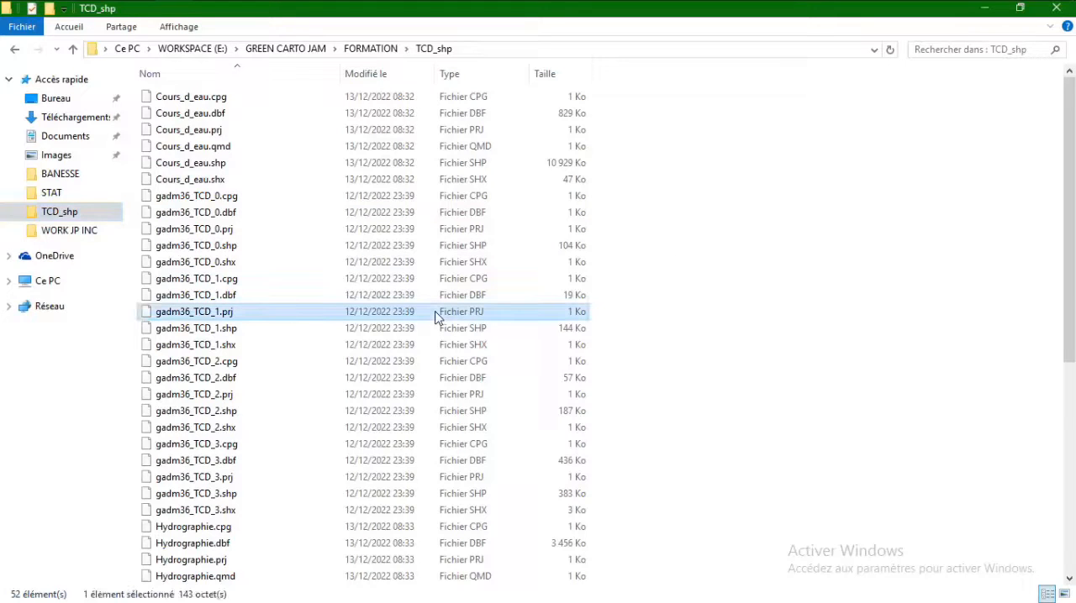
key("s")
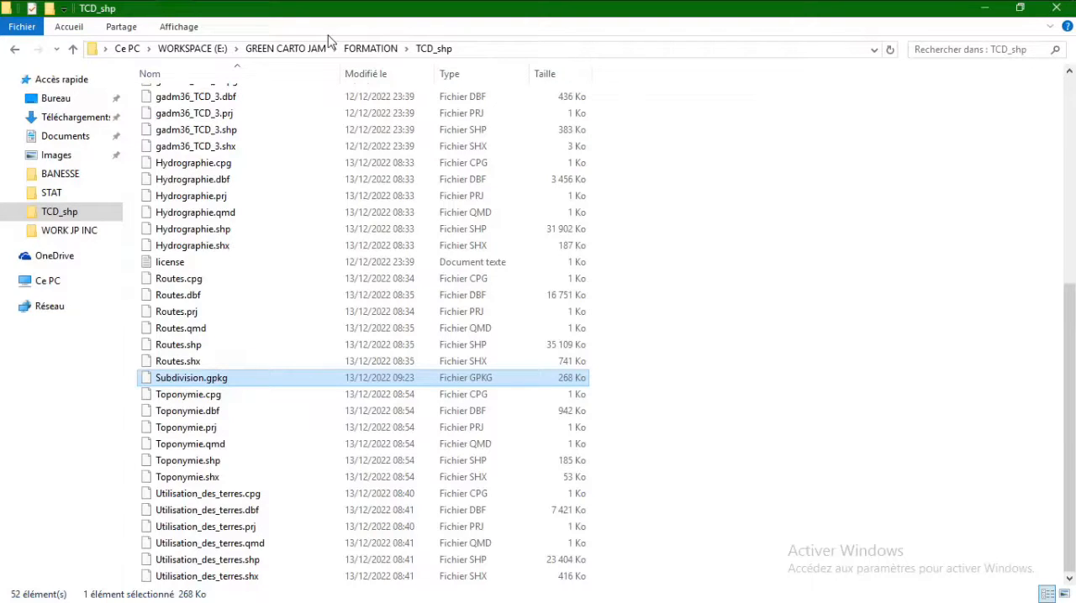
key("alt+Tab")
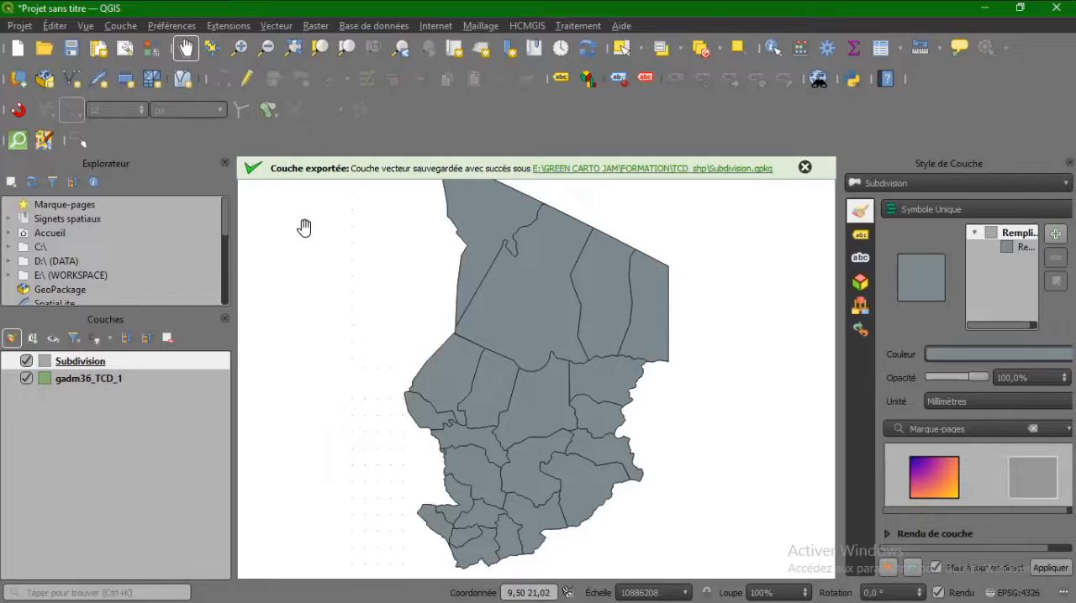
Search the extension manager for hcmgis, view the HCMGIS plugin's description, and close the manager.
left_click(230, 22)
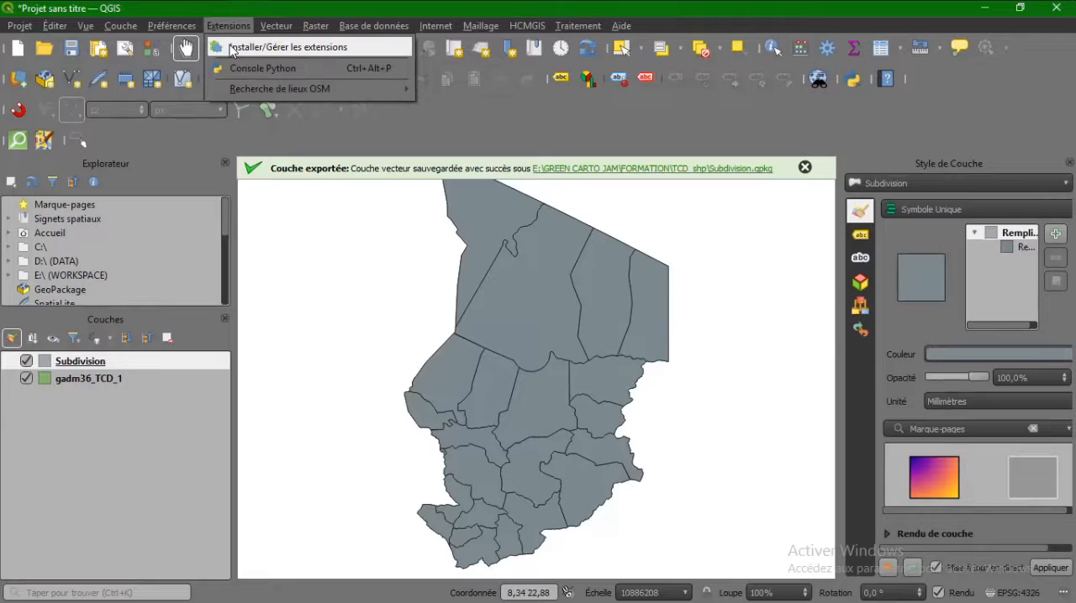
left_click(232, 49)
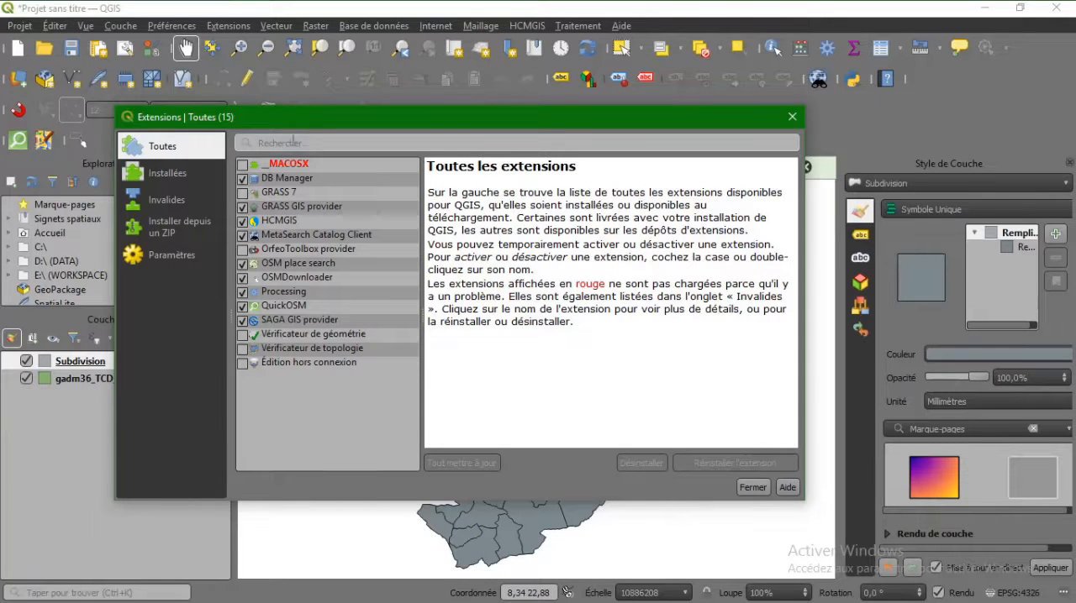
type("hcmgis")
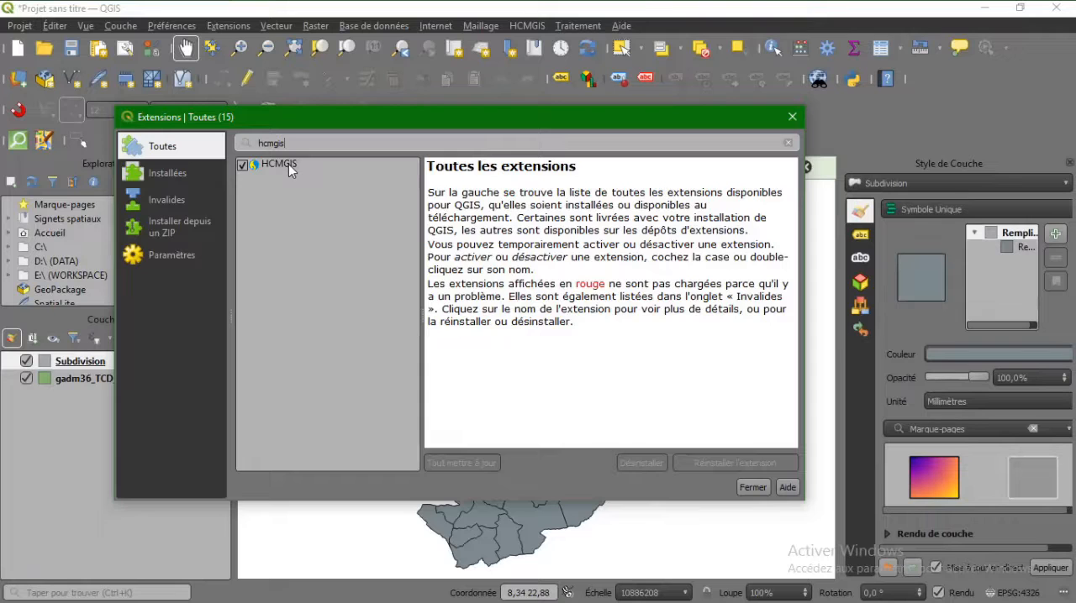
left_click(288, 164)
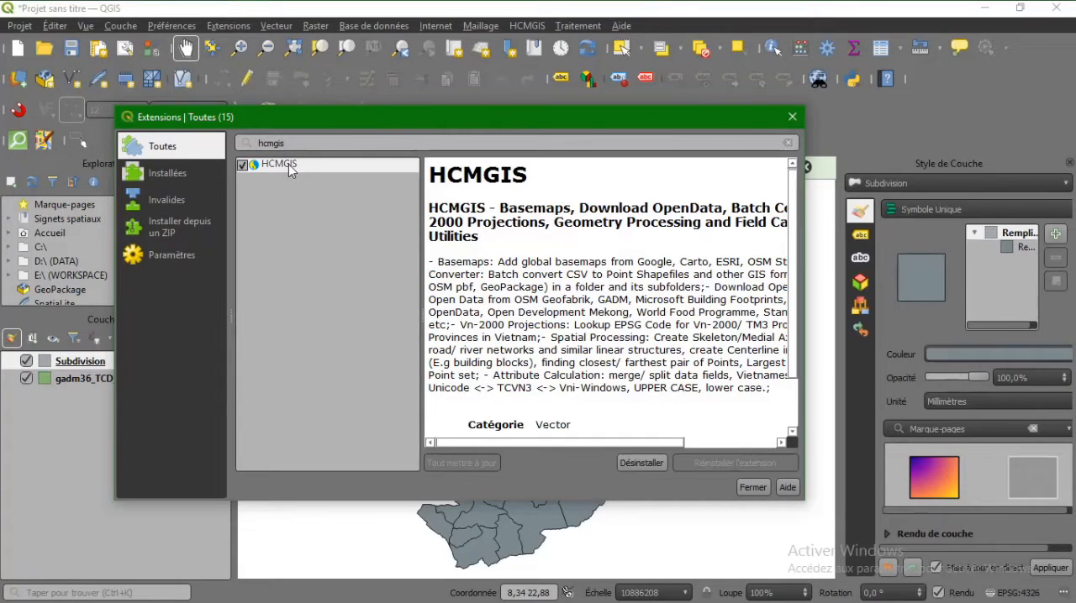
left_click(752, 488)
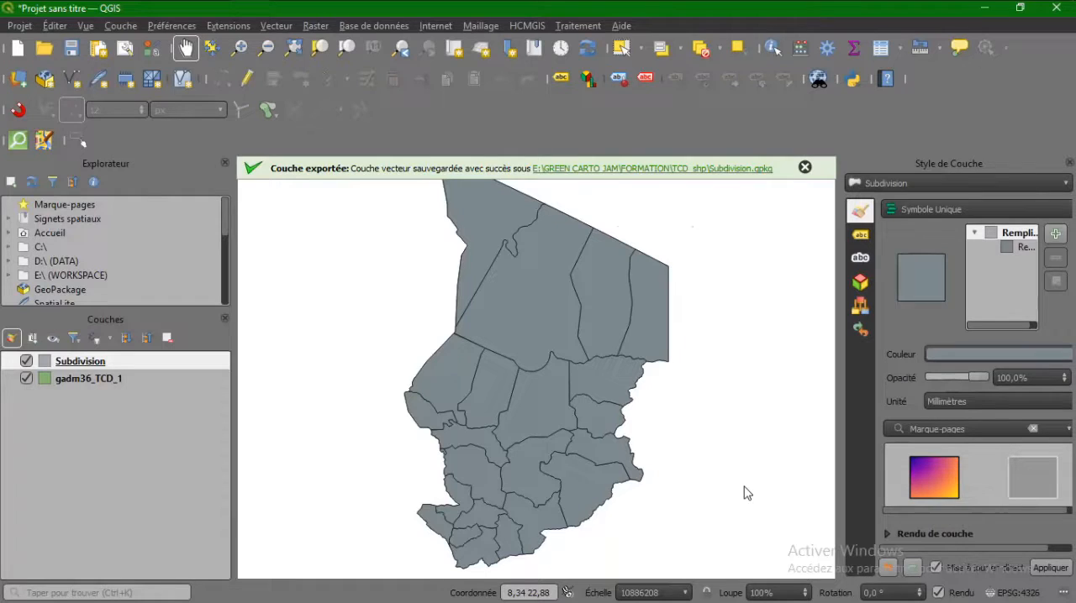
Start the HCMGIS batch Vector Format Converter with SHP as the input format and set GPKG as the output format.
left_click(523, 25)
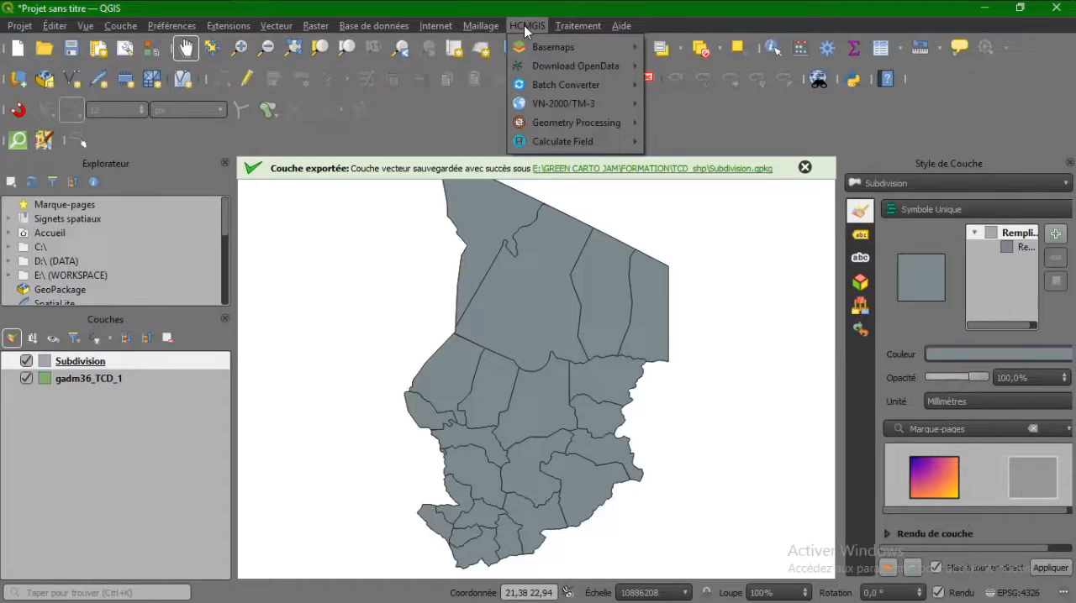
mouse_move(588, 86)
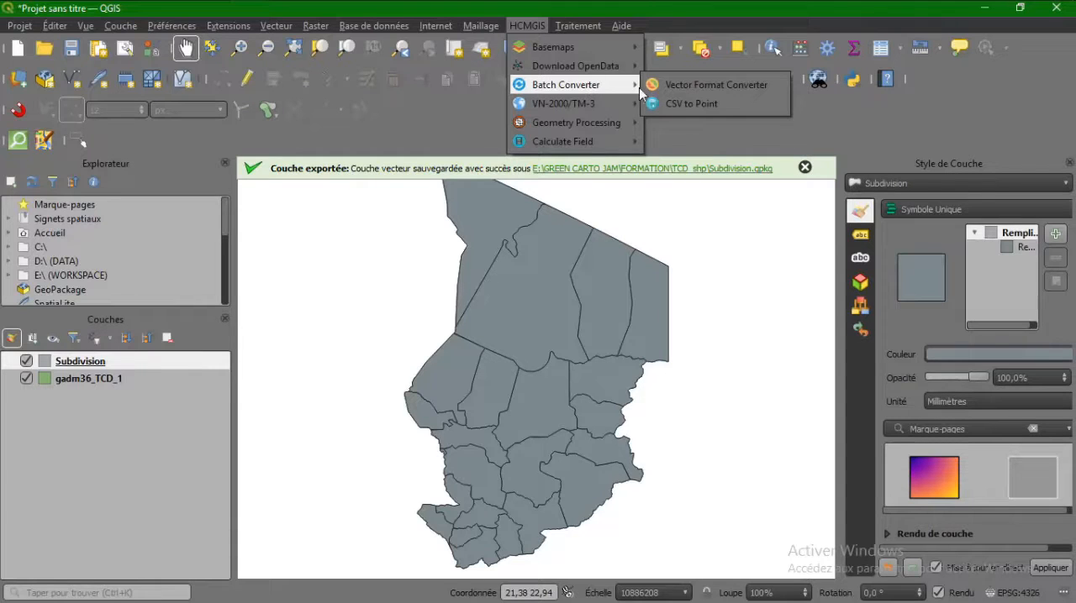
left_click(670, 86)
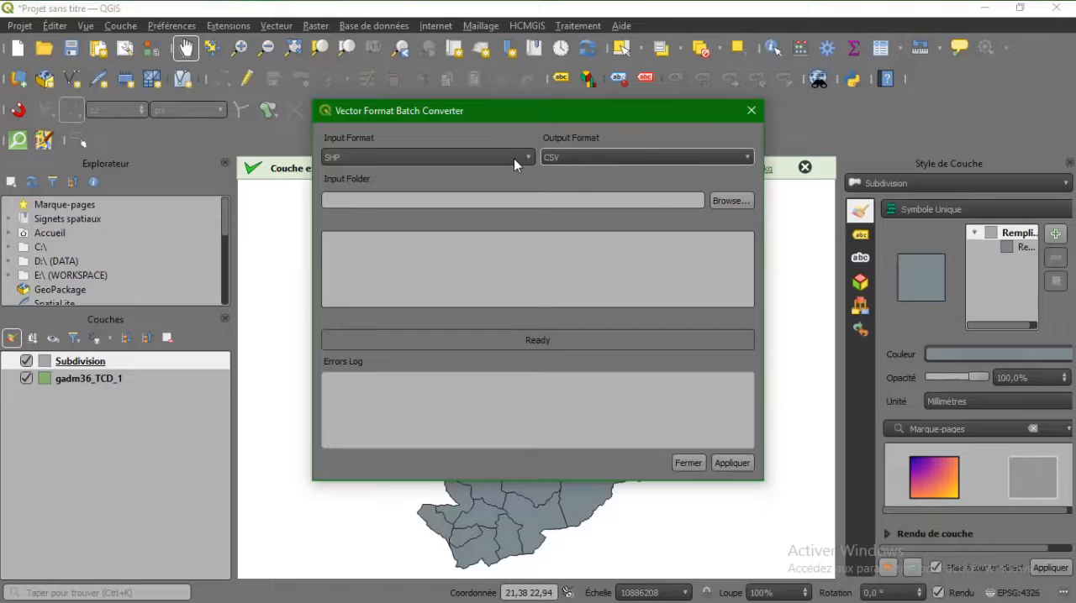
left_click(670, 158)
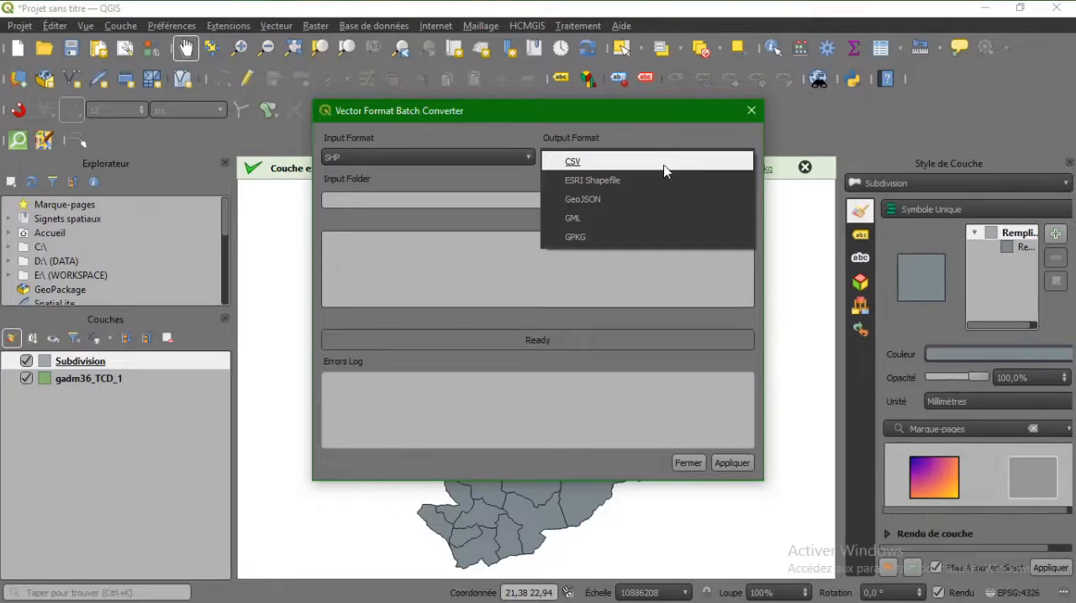
left_click(624, 238)
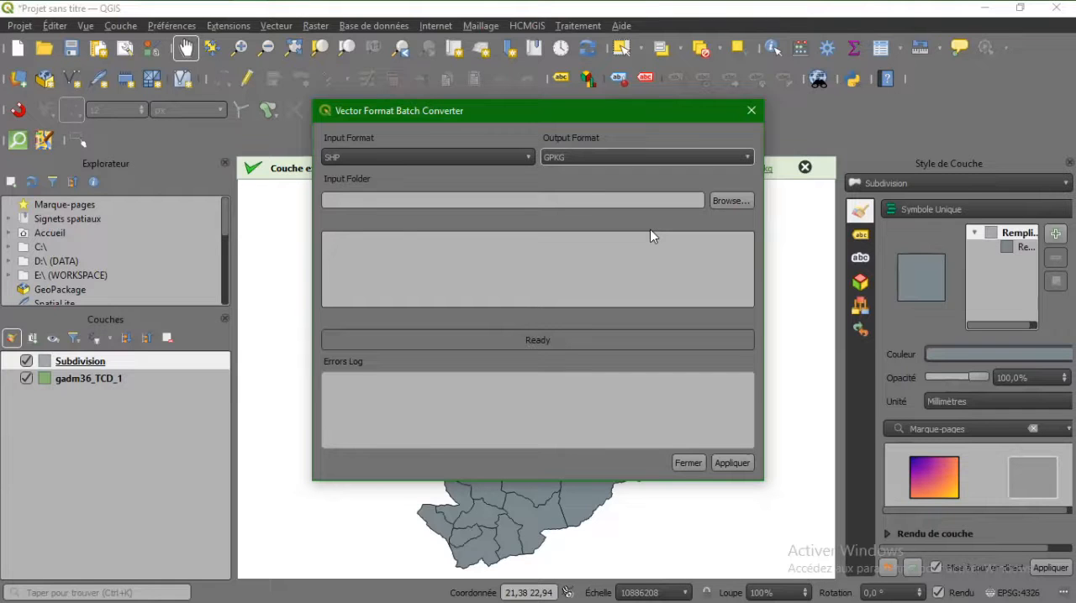
Set the converter's input folder to E:/GREEN CARTO JAM/FORMATION/TCD_shp.
left_click(728, 202)
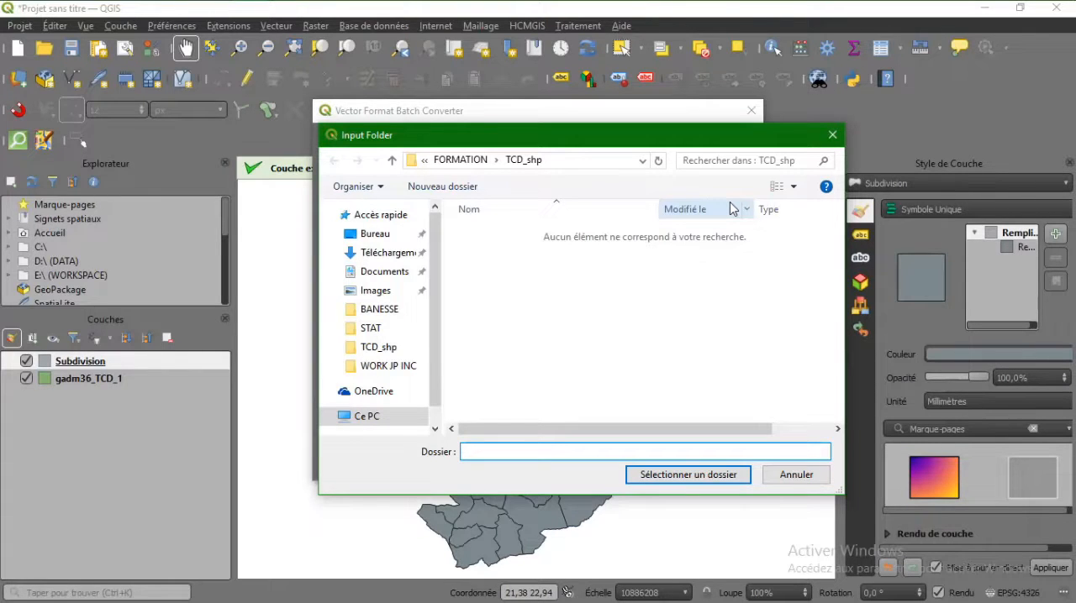
left_click(361, 418)
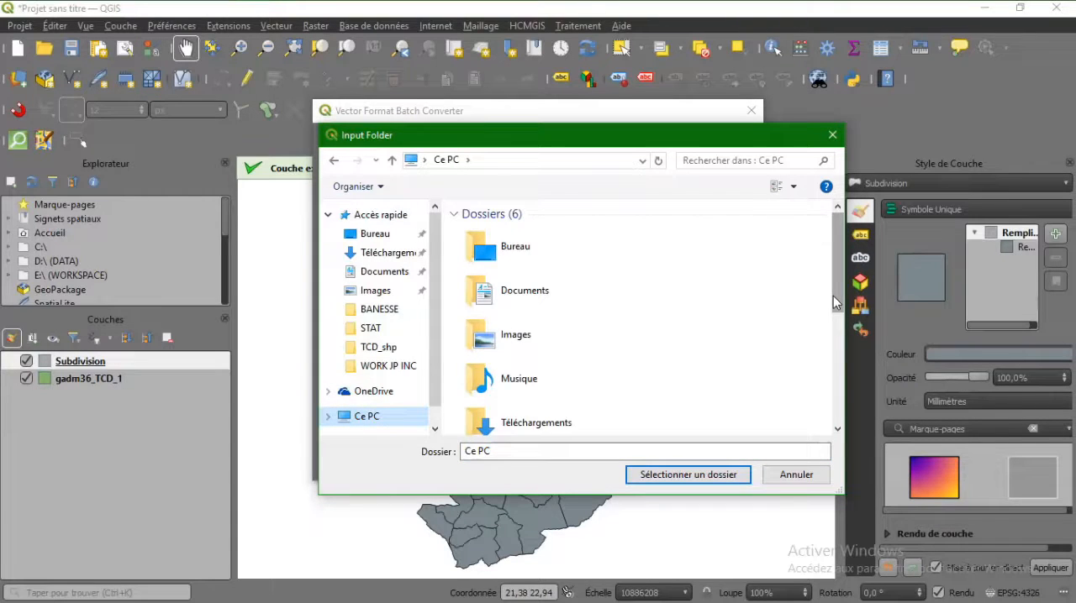
left_click_drag(834, 302, 836, 402)
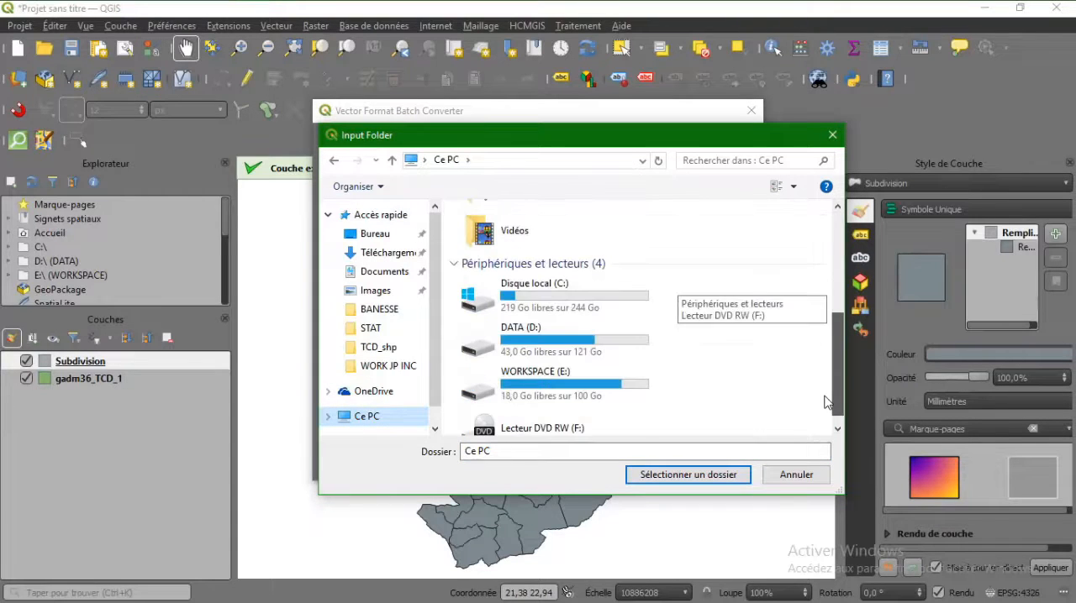
double_click(636, 395)
left_click(630, 395)
key("g")
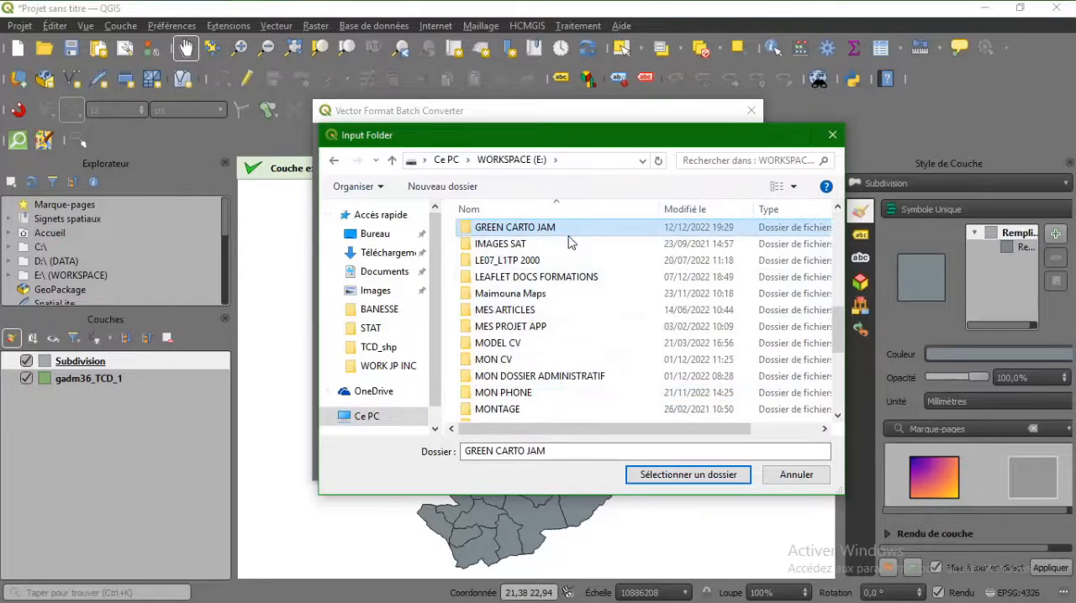
key("Return")
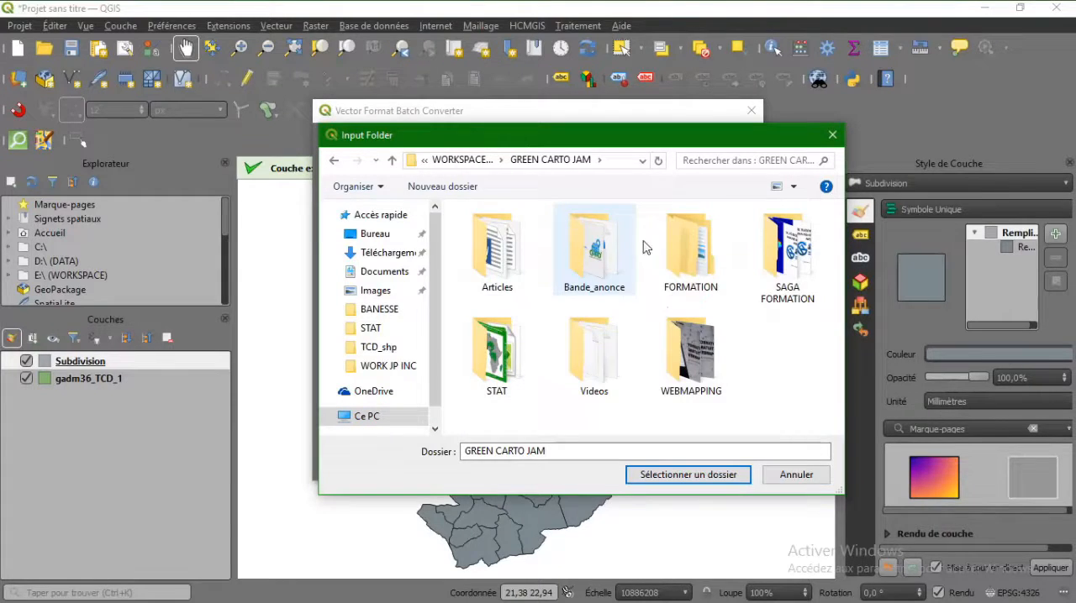
double_click(685, 246)
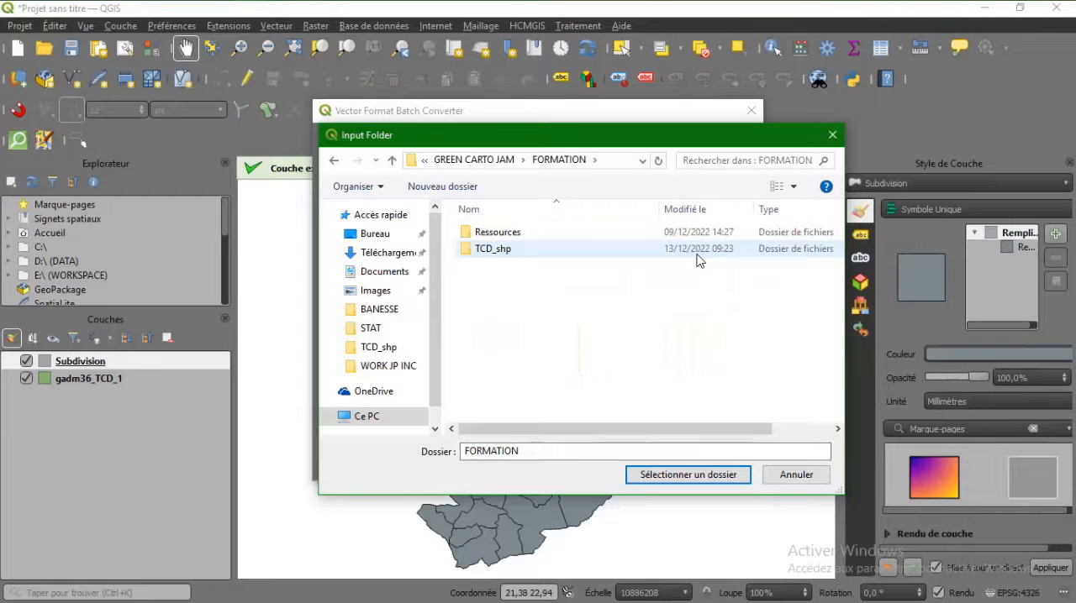
double_click(577, 248)
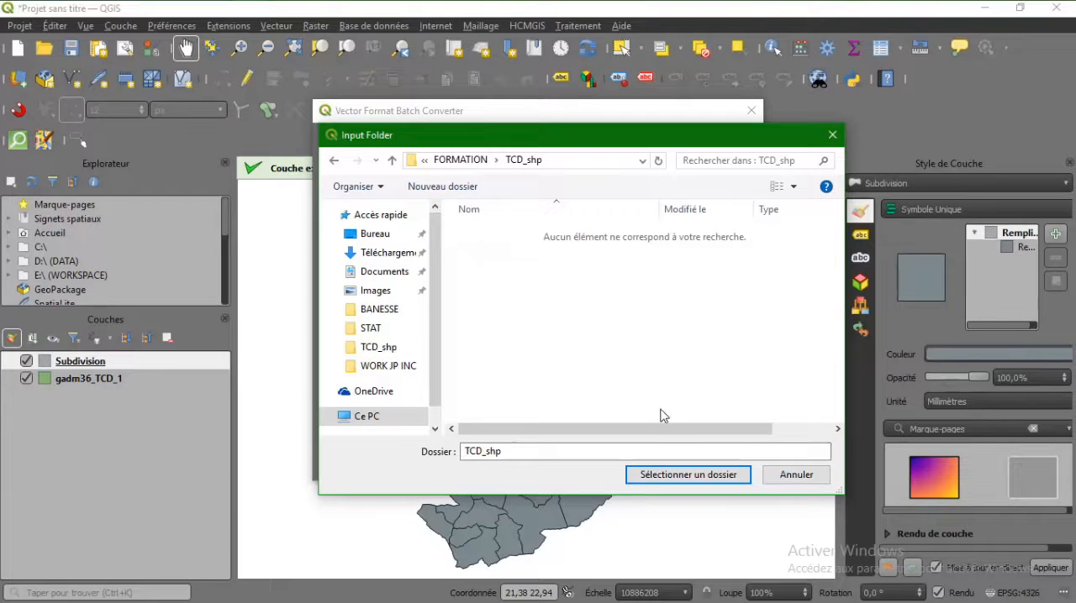
left_click(696, 476)
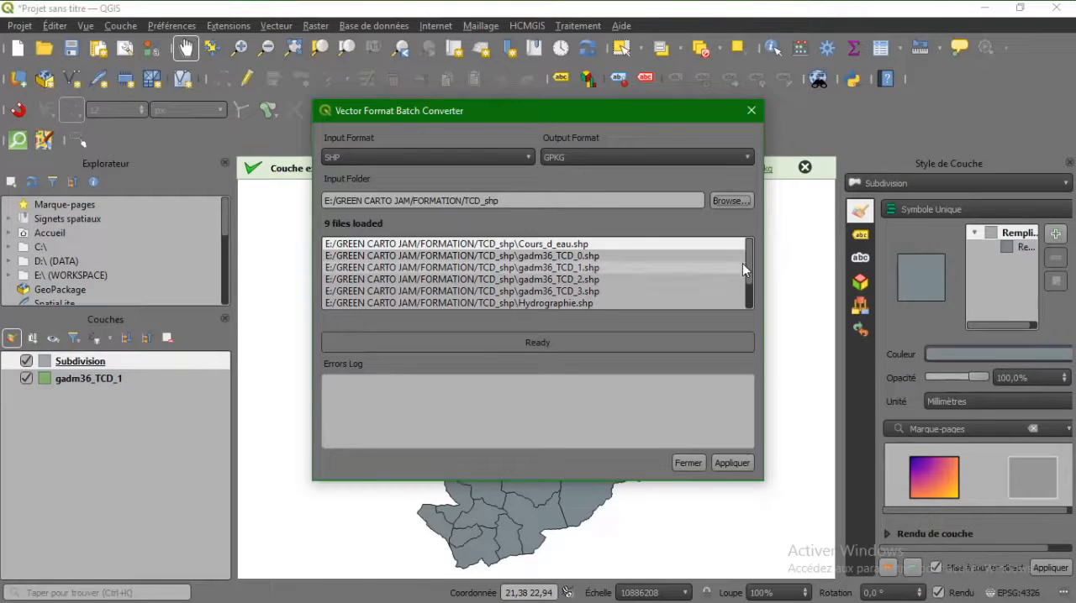
Review the loaded shapefiles, run the batch conversion to GPKG, and close the converter.
mouse_move(749, 272)
left_mouse_down()
mouse_move(749, 286)
mouse_move(748, 266)
left_mouse_up()
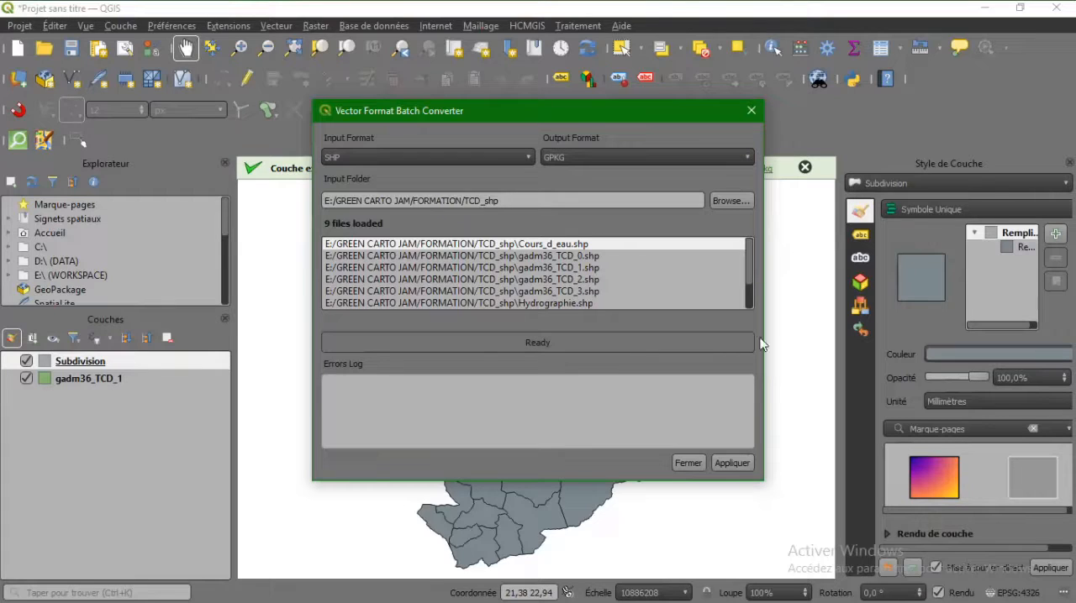
left_click(734, 463)
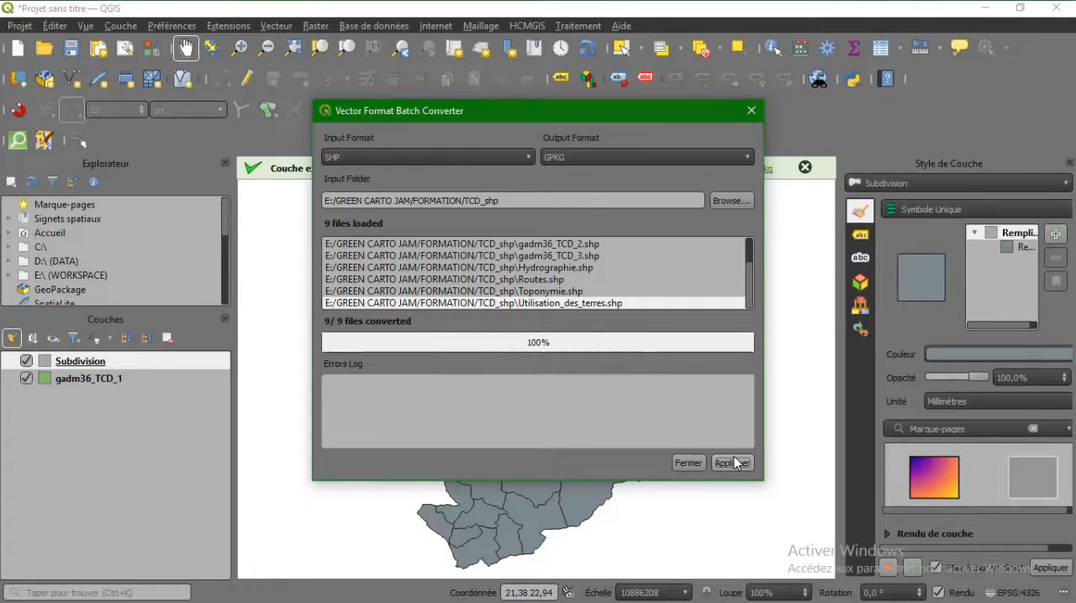
left_click(689, 463)
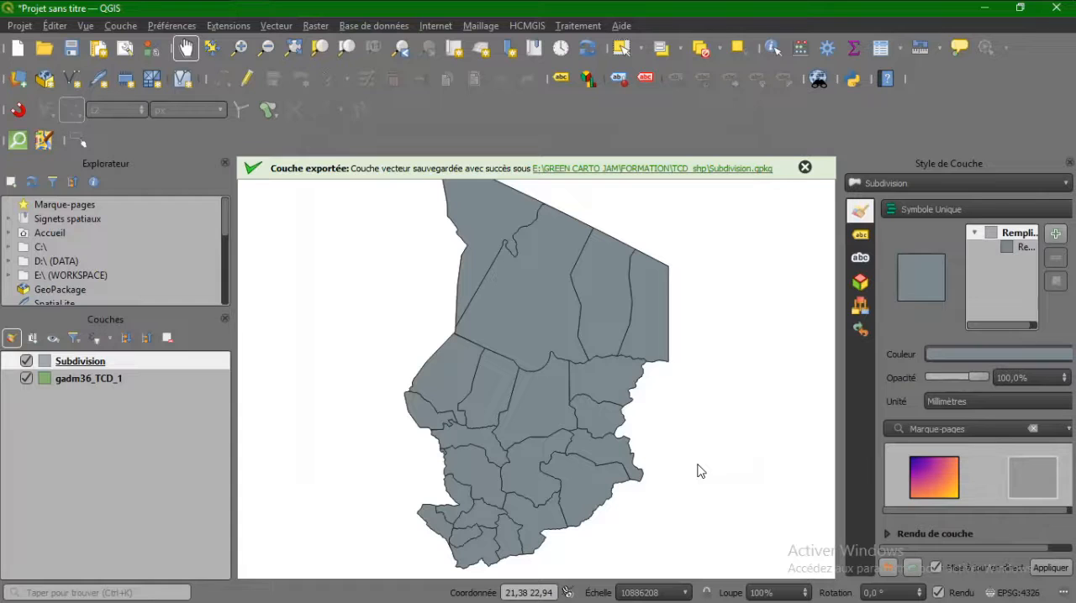
Switch to File Explorer, sort the TCD_shp folder by type, examine the converted GPKG files, and return to QGIS.
mouse_move(521, 4)
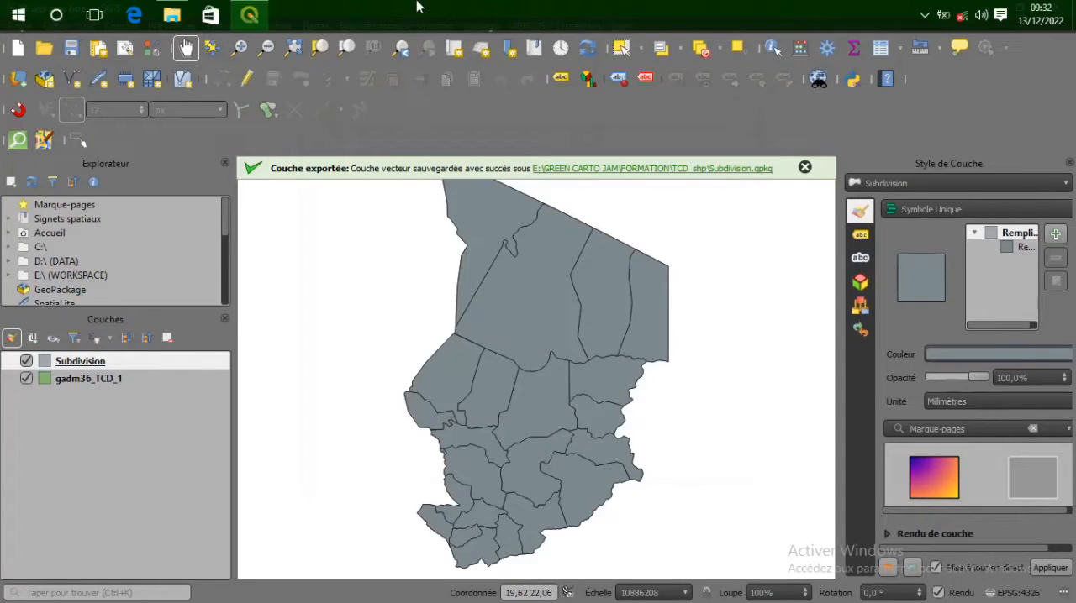
left_click(171, 11)
scroll(713, 181, "up", 10)
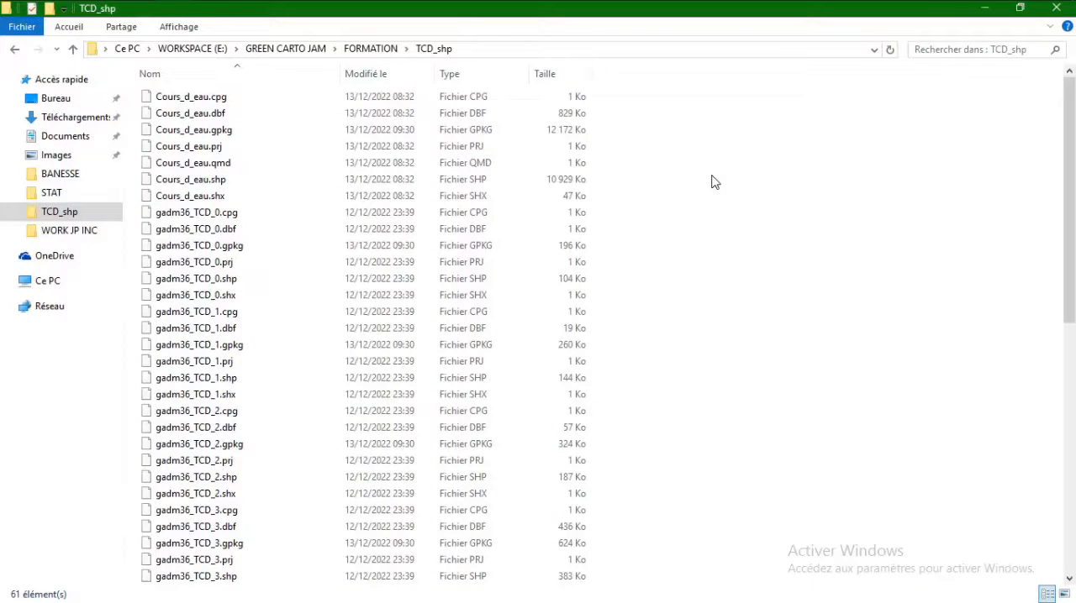
right_click(713, 181)
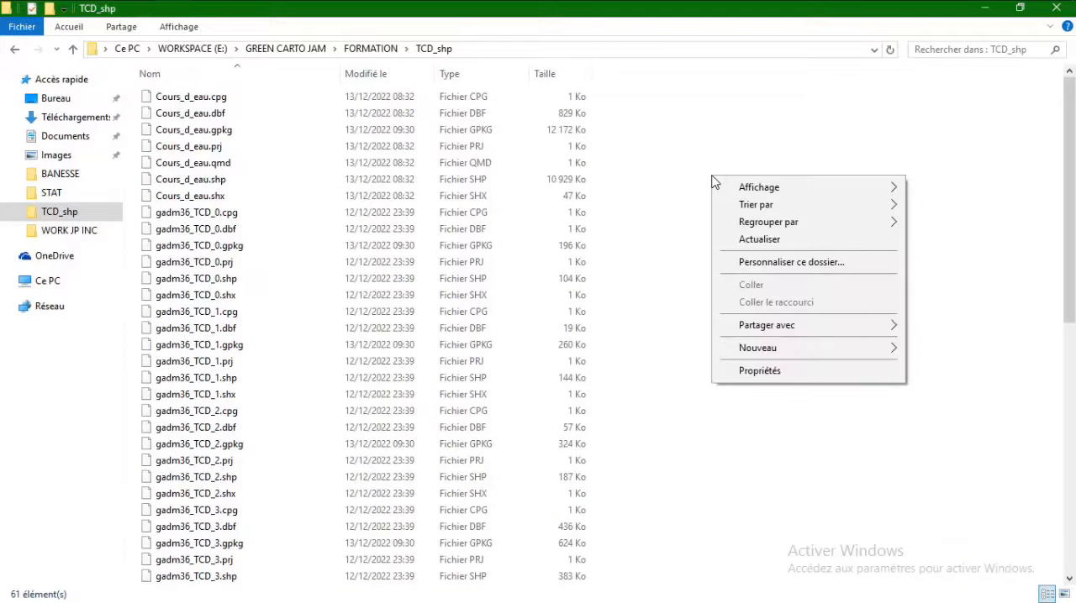
mouse_move(747, 211)
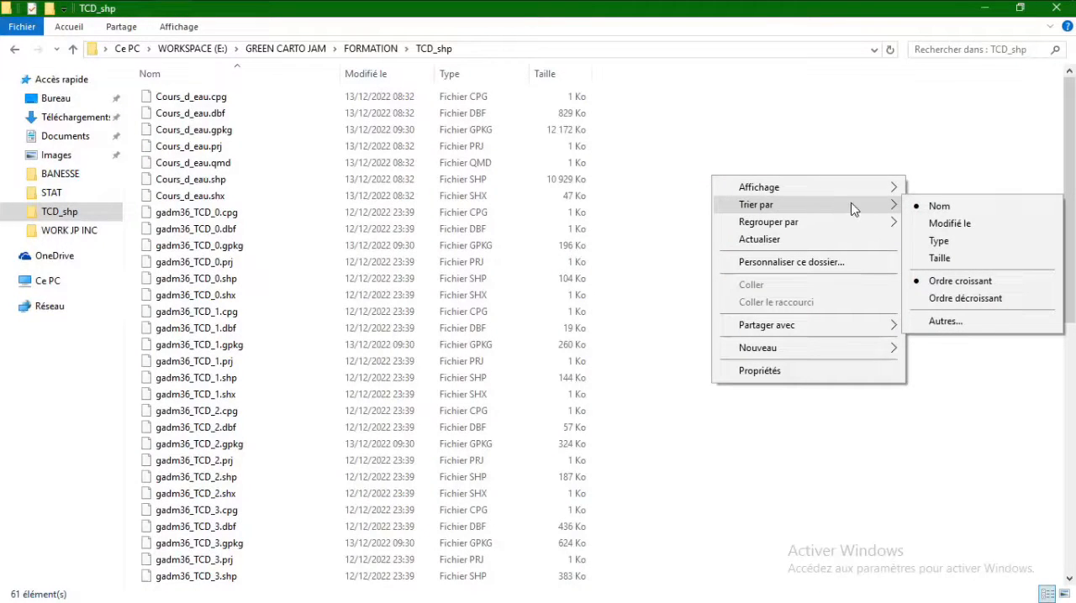
left_click(937, 242)
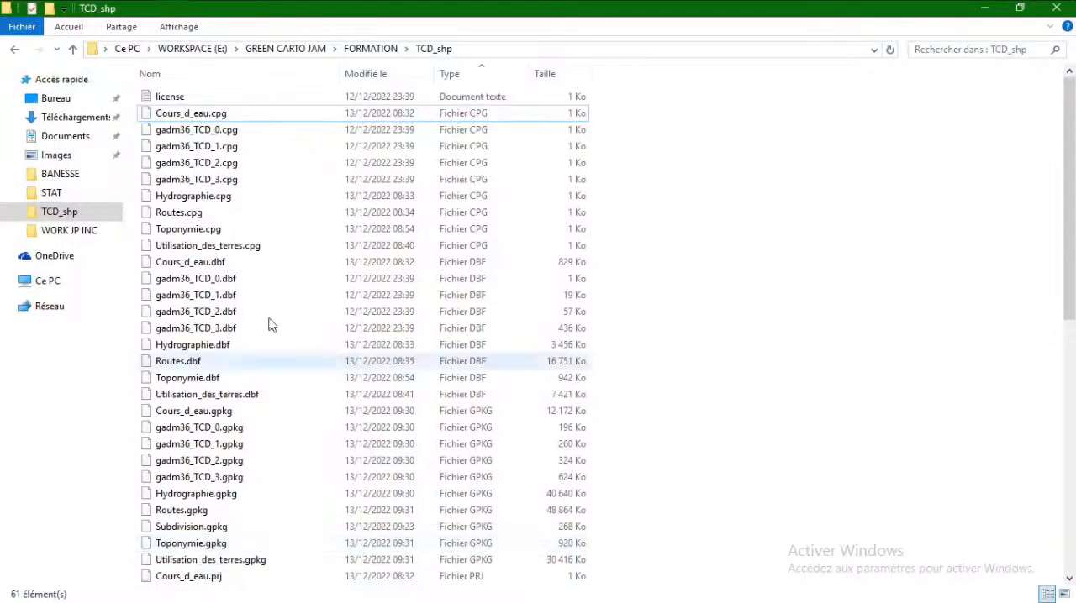
mouse_move(327, 6)
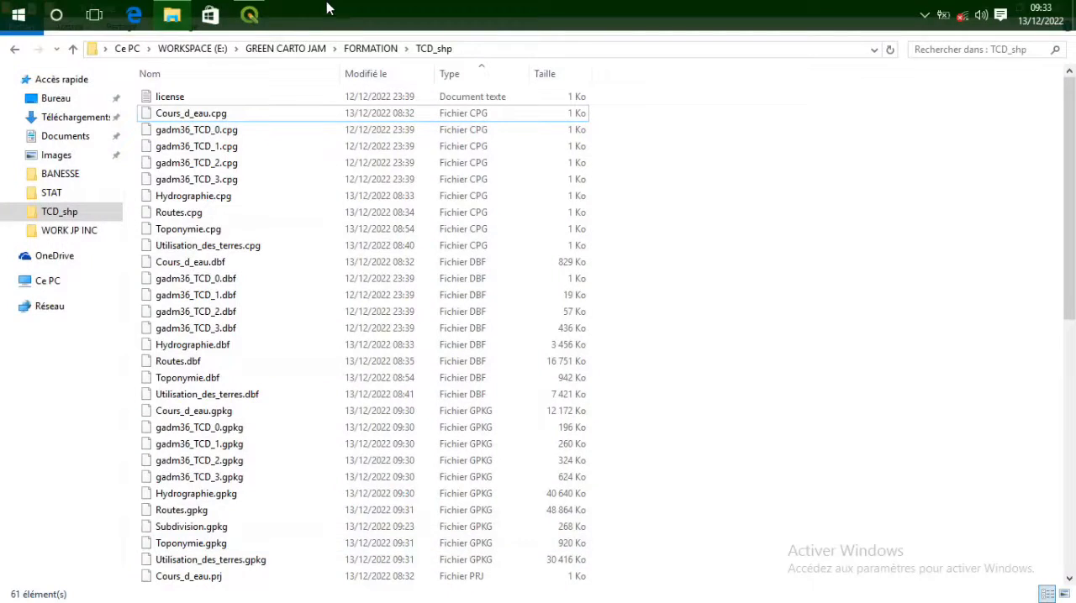
left_click(249, 16)
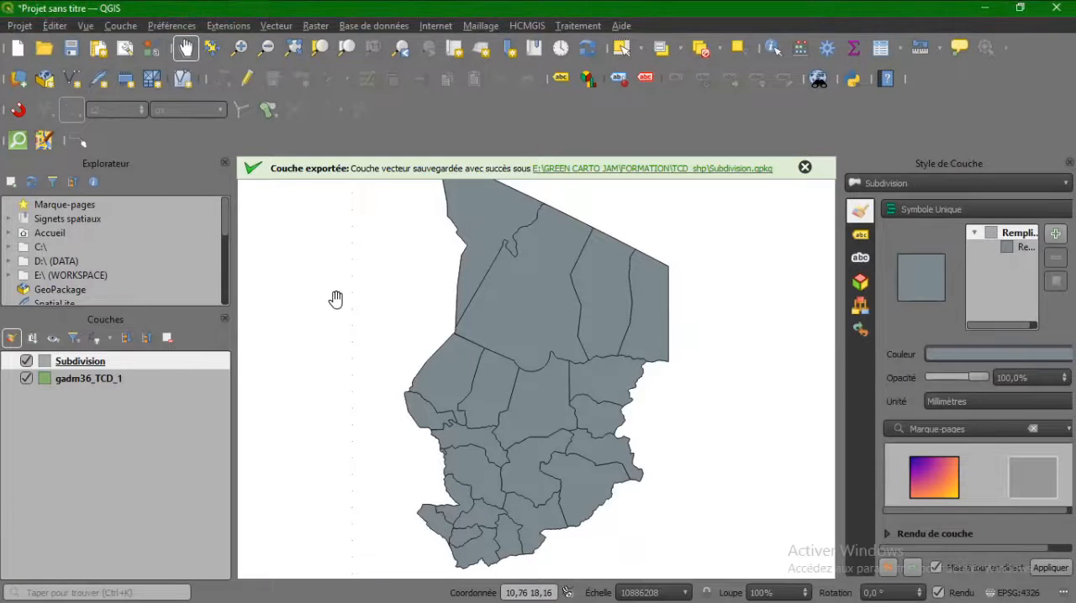